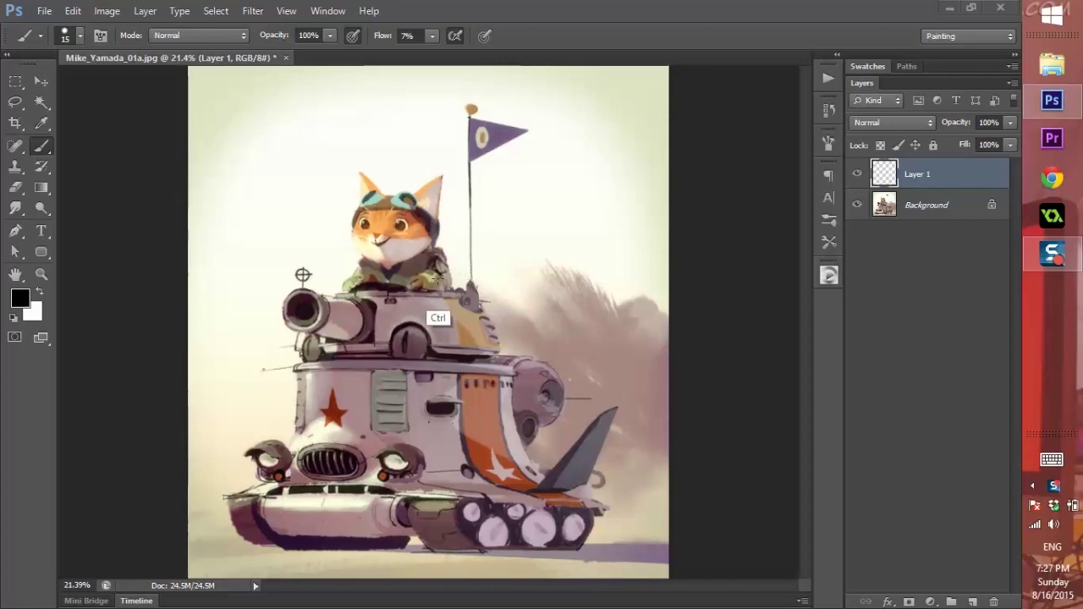
Zoom in on the tank's turret and pan across the cannon to inspect details
left_click(429, 284, "ctrl")
left_click(424, 306, "ctrl")
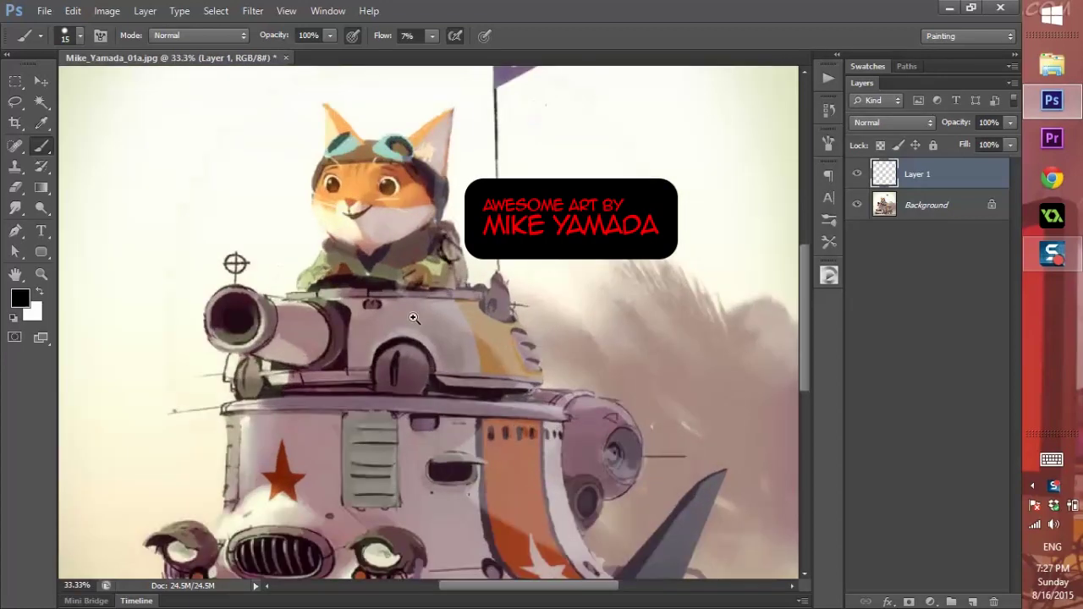
left_click(416, 318, "ctrl")
scroll(416, 322, "left", 3)
scroll(430, 317, "down", 10)
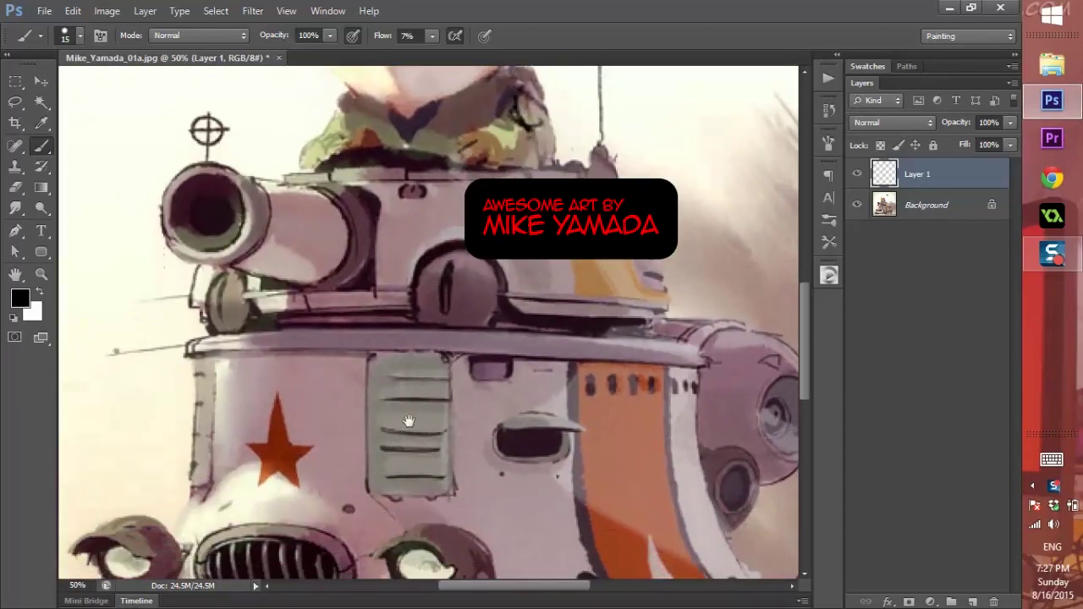
scroll(423, 321, "left", 3)
scroll(480, 290, "down", 2)
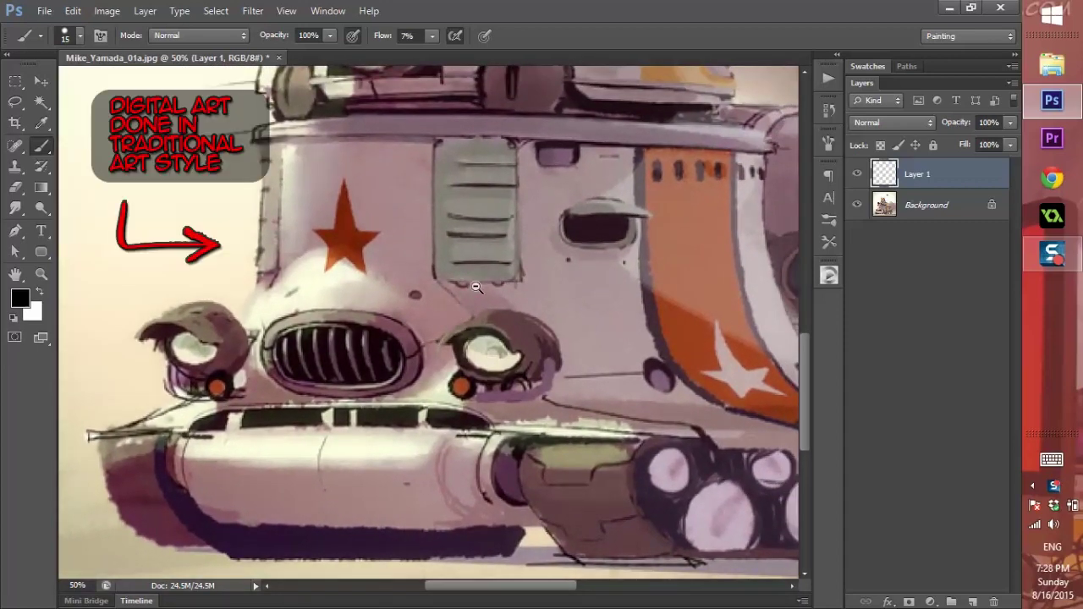
scroll(461, 308, "down", 1)
left_click_drag(500, 291, 443, 361)
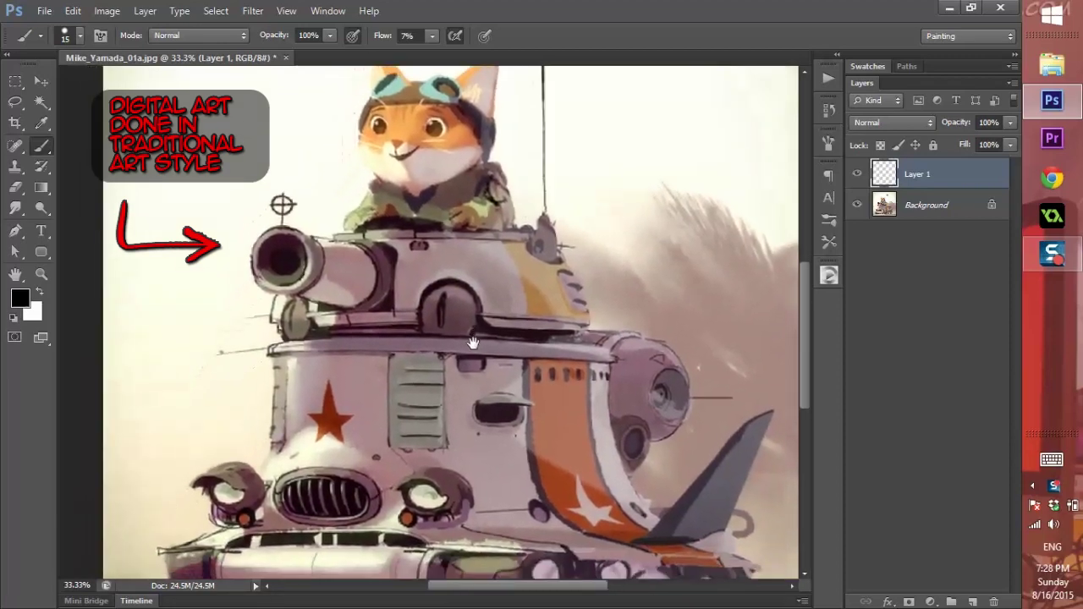
scroll(360, 248, "up", 5)
mouse_move(340, 258)
left_mouse_down()
mouse_move(430, 352)
mouse_move(446, 347)
left_mouse_up()
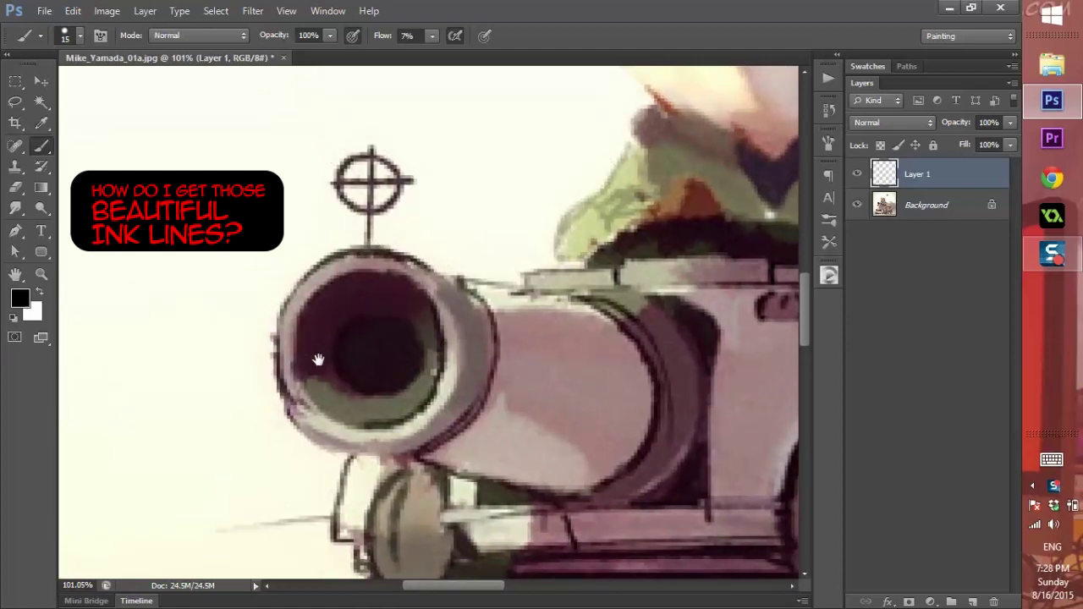
left_click_drag(545, 400, 489, 315)
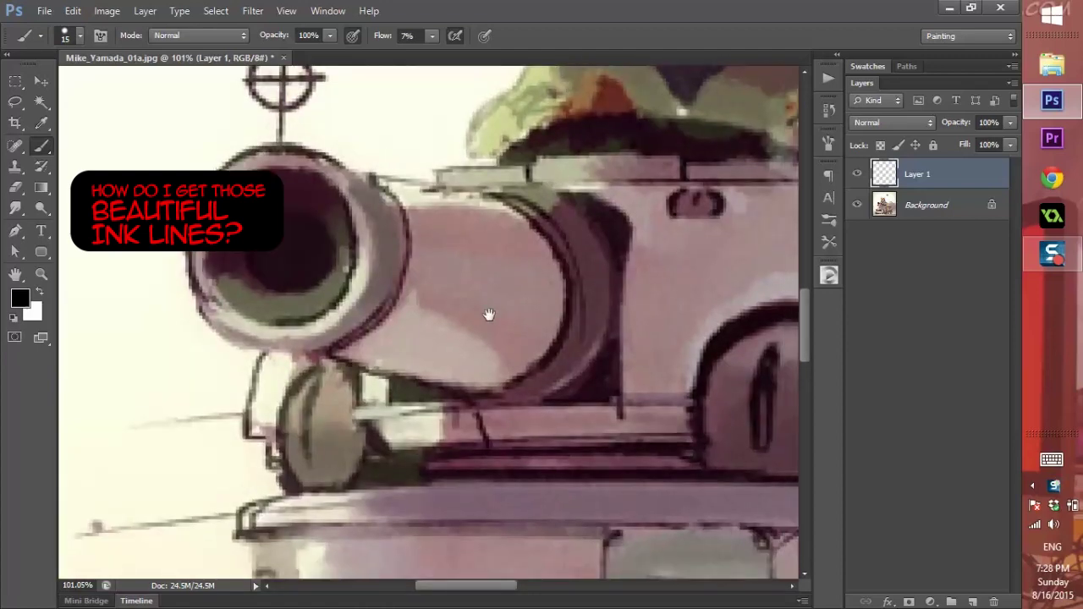
Zoom back out and pan to frame the whole tank, its star and the pilot
left_click(530, 326, "alt")
left_click(530, 330, "alt")
left_click_drag(559, 355, 478, 280)
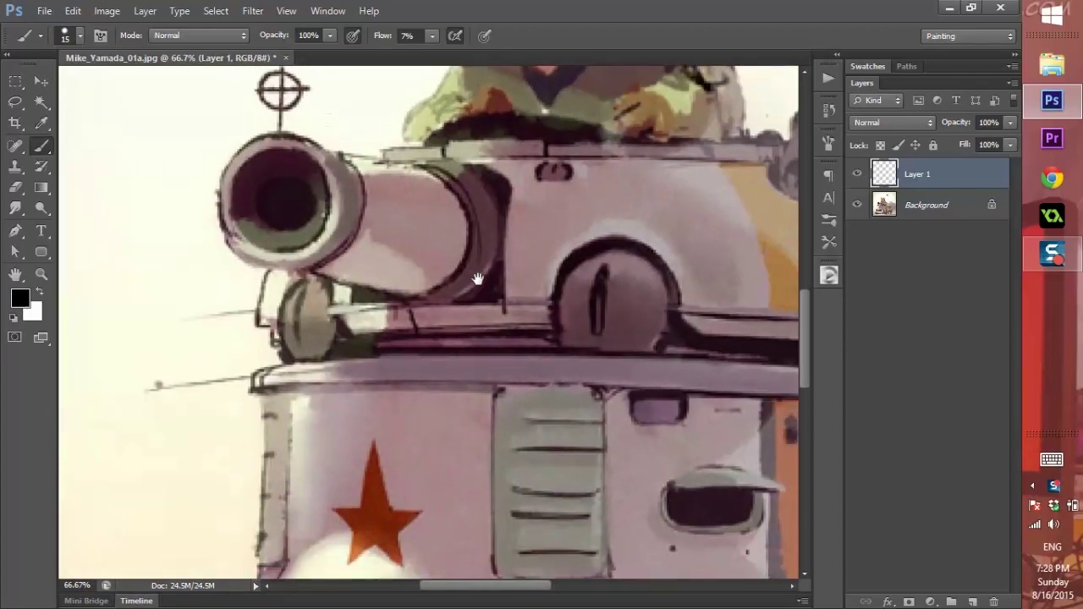
left_click(514, 310, "alt")
left_click_drag(556, 363, 491, 293)
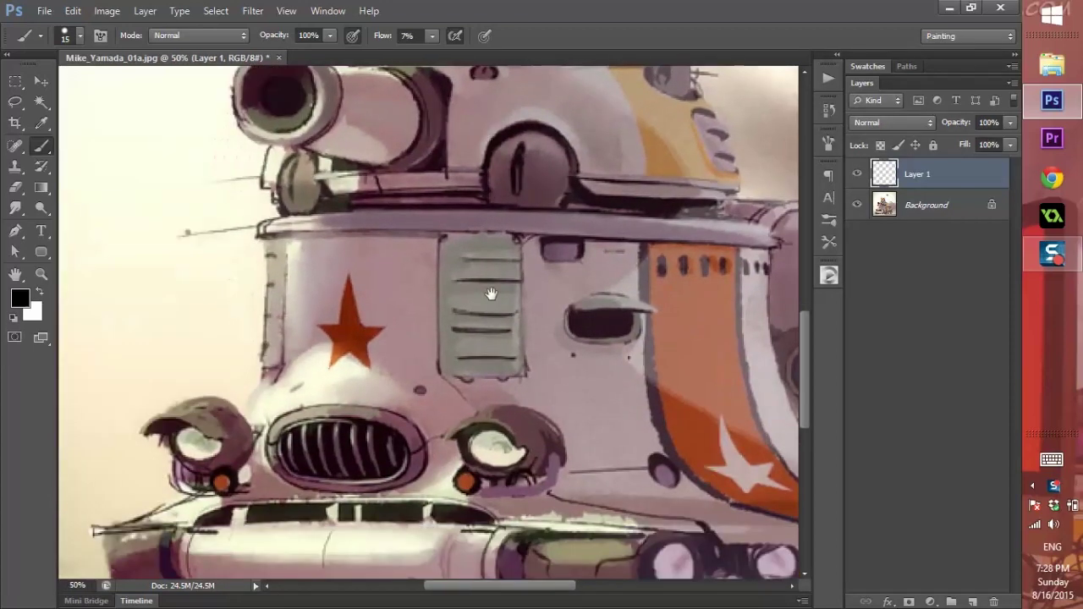
scroll(491, 294, "down", 3)
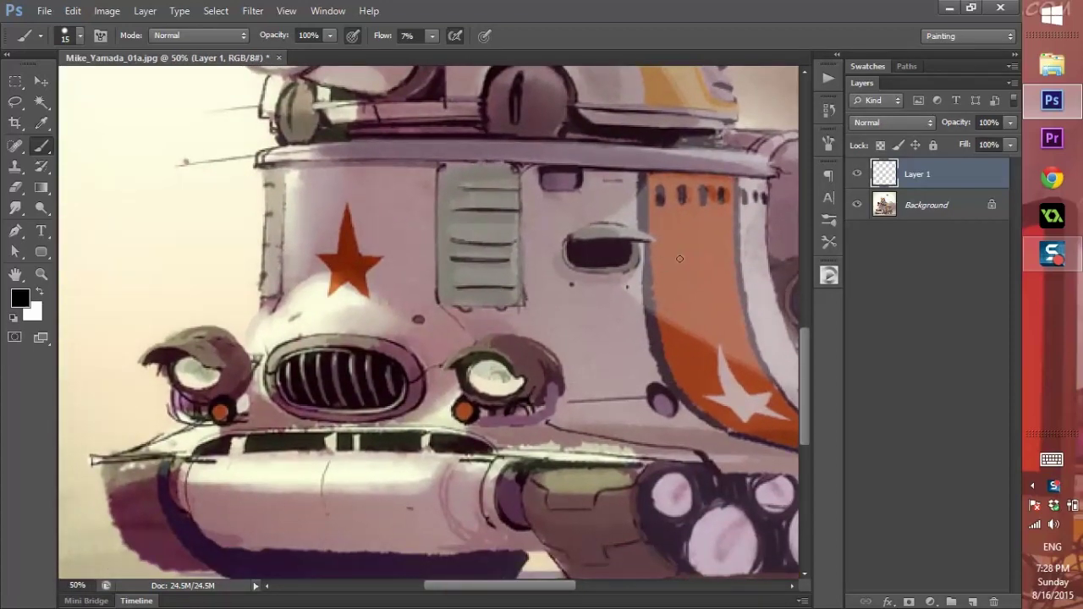
scroll(491, 321, "up", 5)
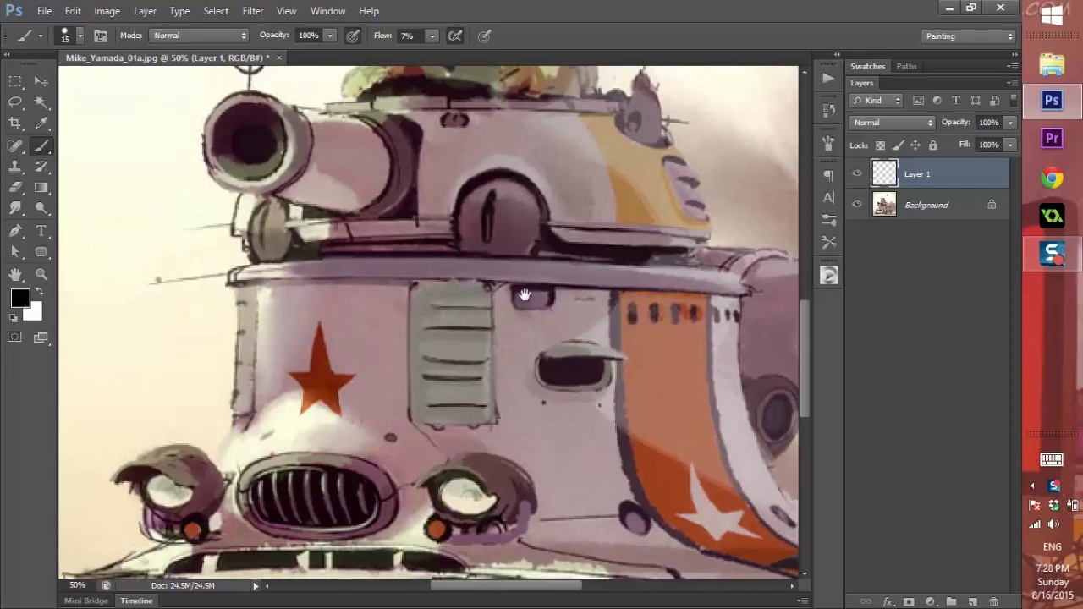
scroll(508, 364, "up", 6)
scroll(516, 322, "up", 5)
scroll(516, 313, "right", 12)
scroll(520, 305, "down", 6)
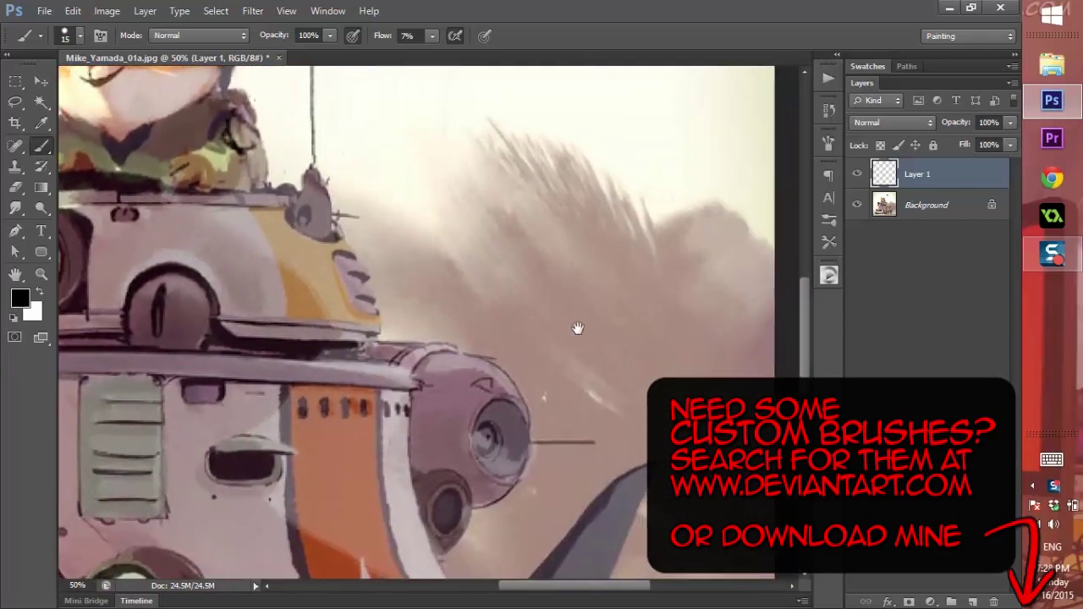
left_click_drag(577, 328, 590, 278)
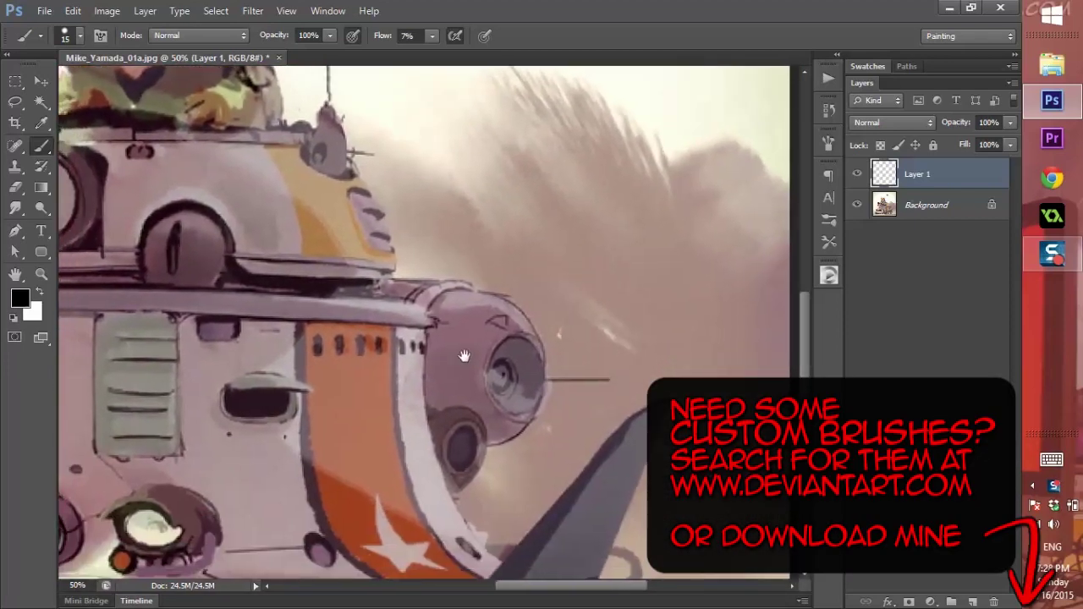
left_click_drag(460, 358, 583, 296)
scroll(605, 320, "down", 5)
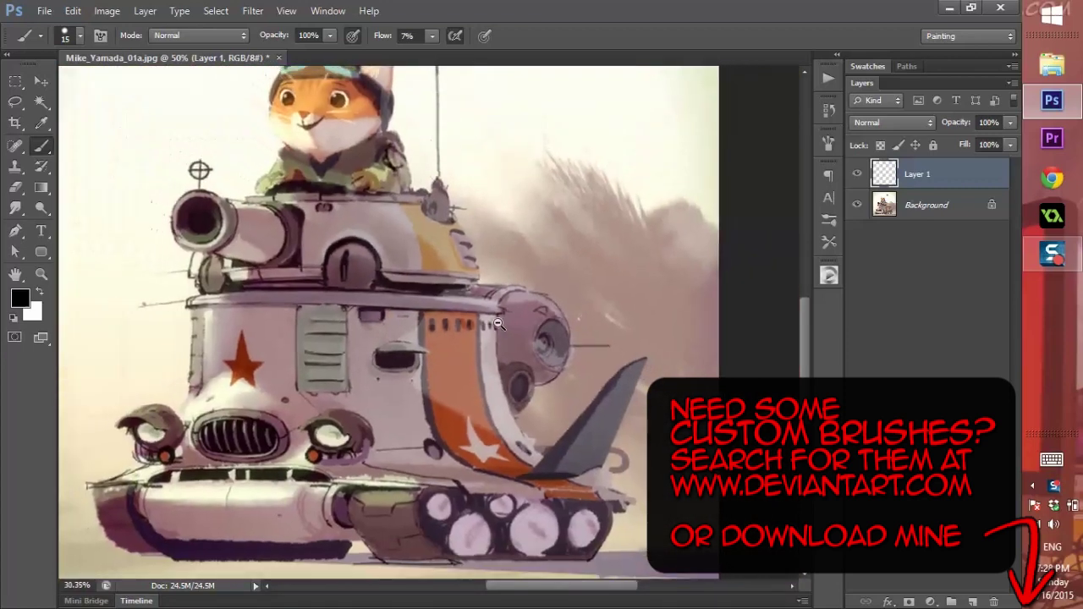
left_click_drag(499, 324, 518, 298)
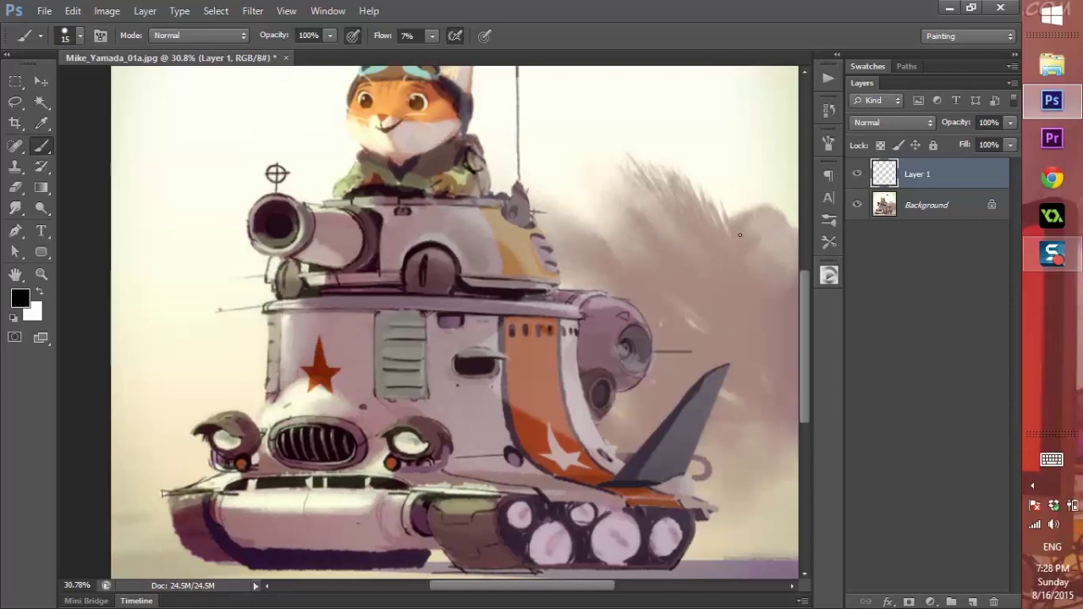
Browse the Brush Presets list, its options menu, and the saved Tool Presets list without loading anything
left_click(827, 222)
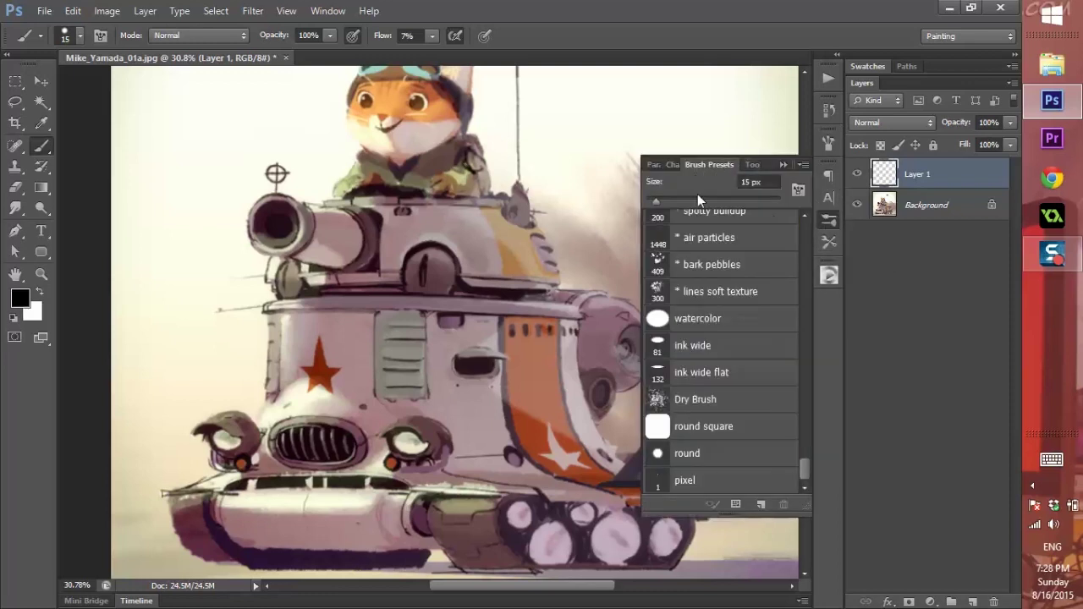
left_click(803, 165)
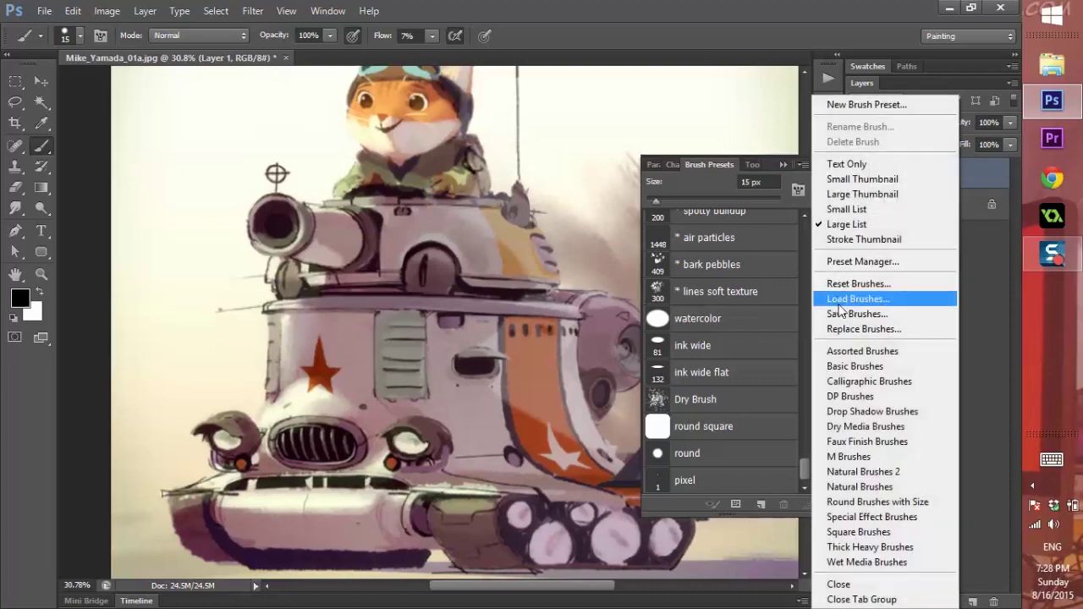
left_click(717, 172)
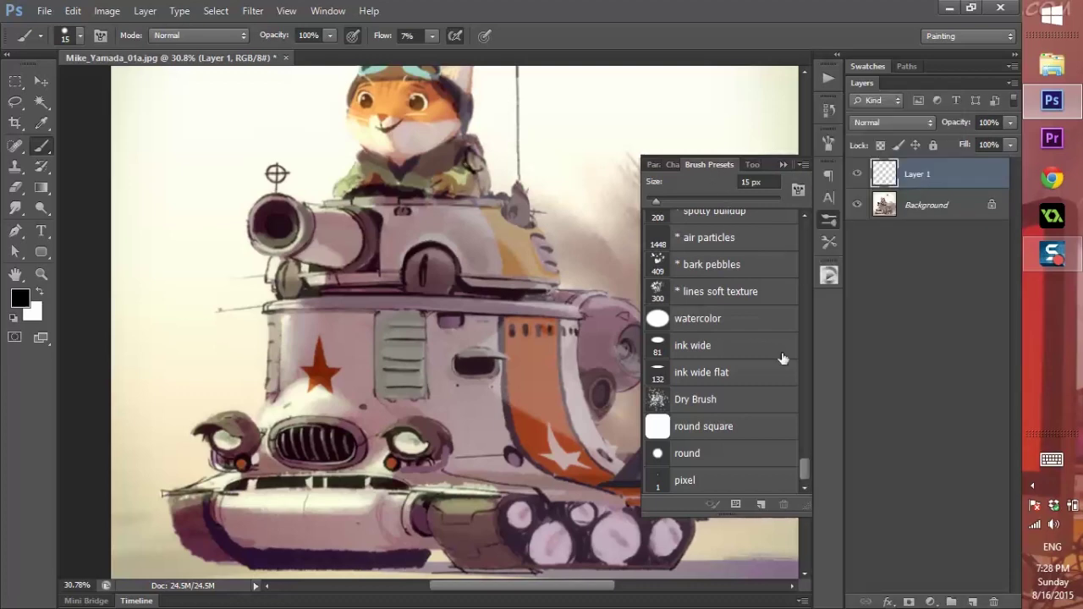
left_click_drag(804, 472, 830, 229)
left_click(785, 164)
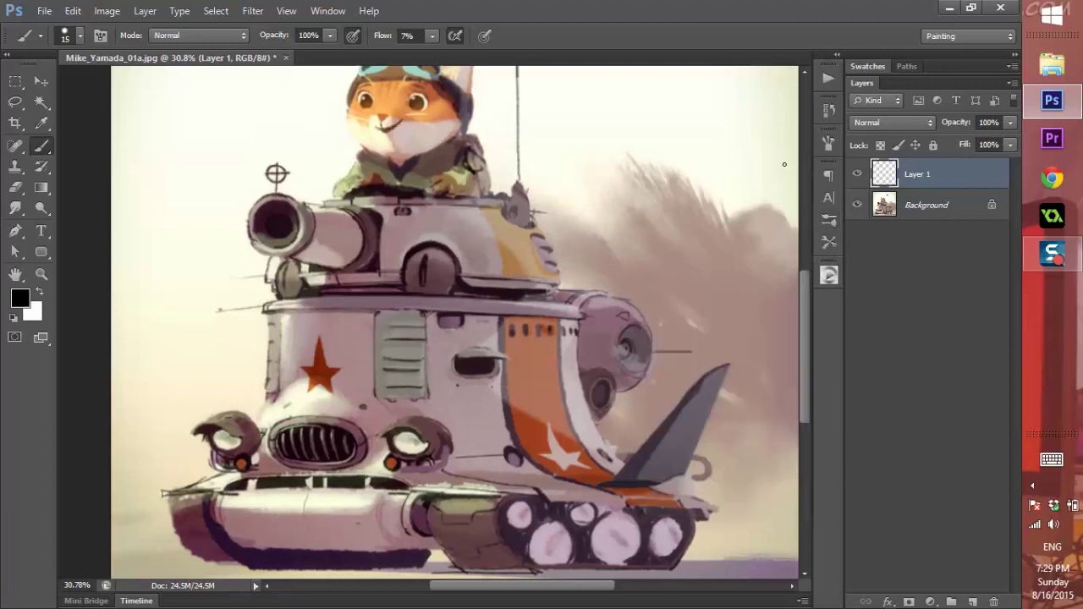
left_click(827, 242)
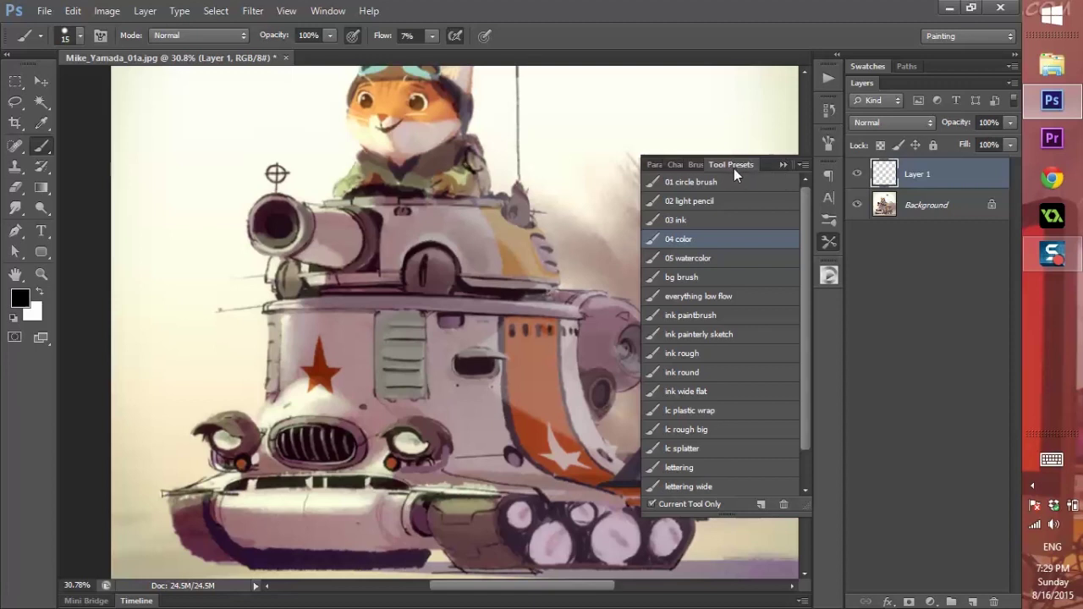
left_click(827, 221)
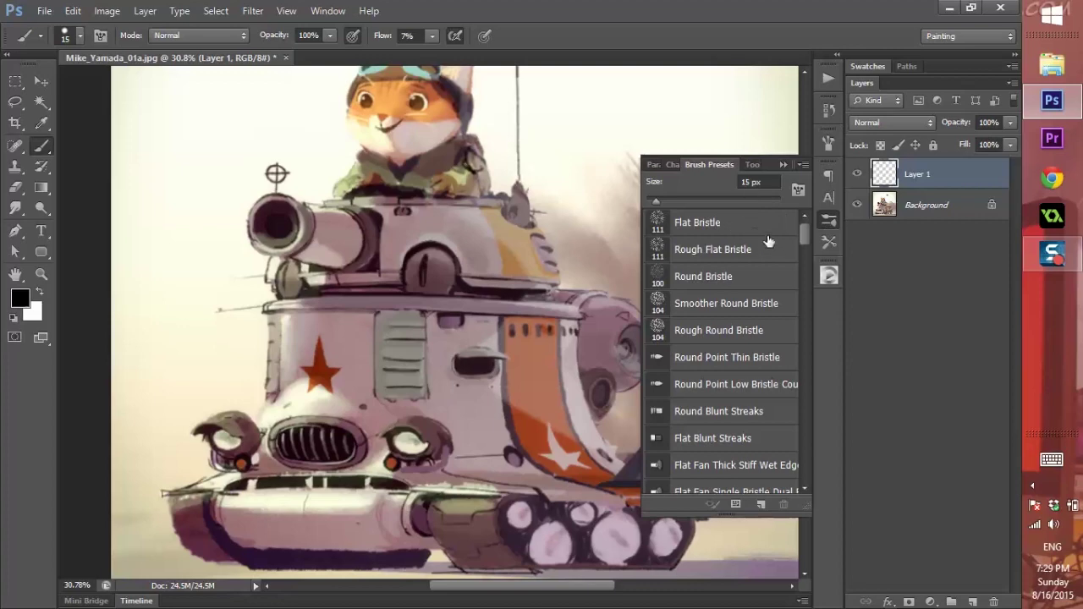
Select the watercolor brush preset and enlarge it to about 534 px
mouse_move(803, 231)
left_mouse_down()
mouse_move(769, 392)
mouse_move(764, 478)
left_mouse_up()
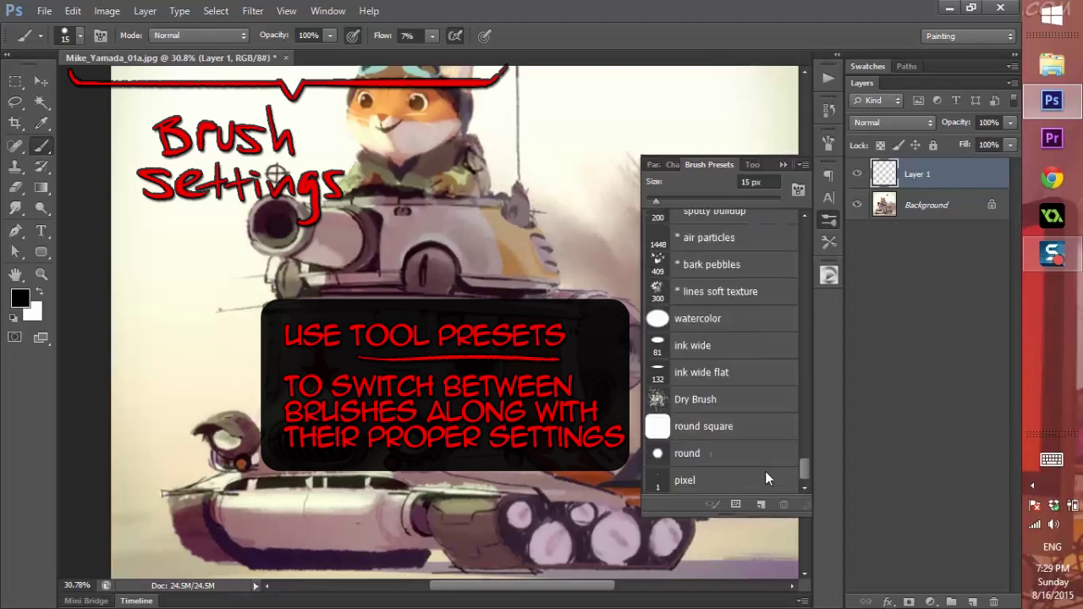
left_click(694, 320)
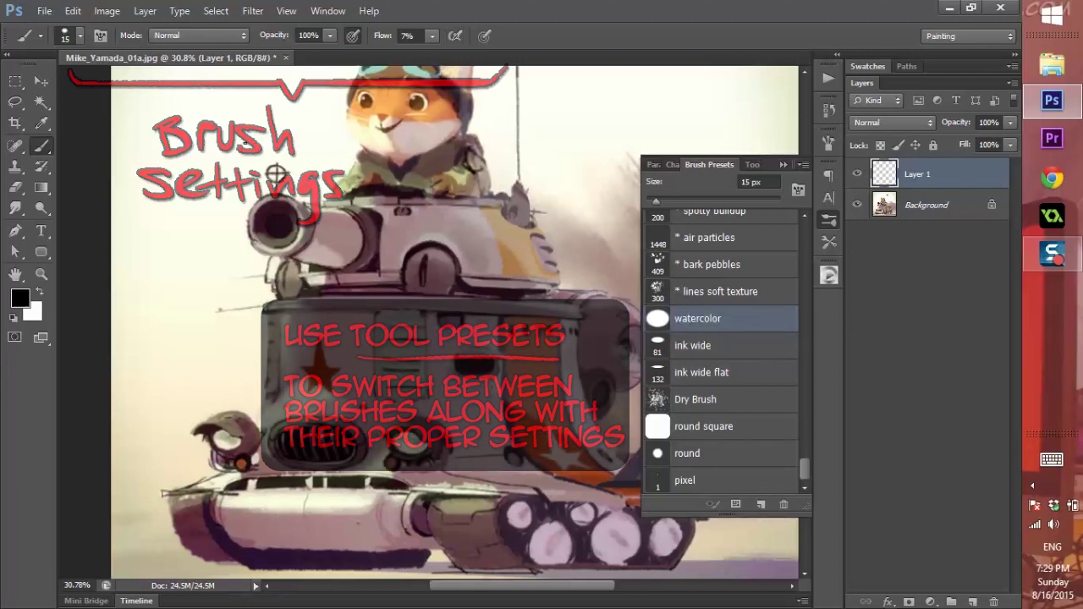
left_click_drag(276, 174, 276, 175)
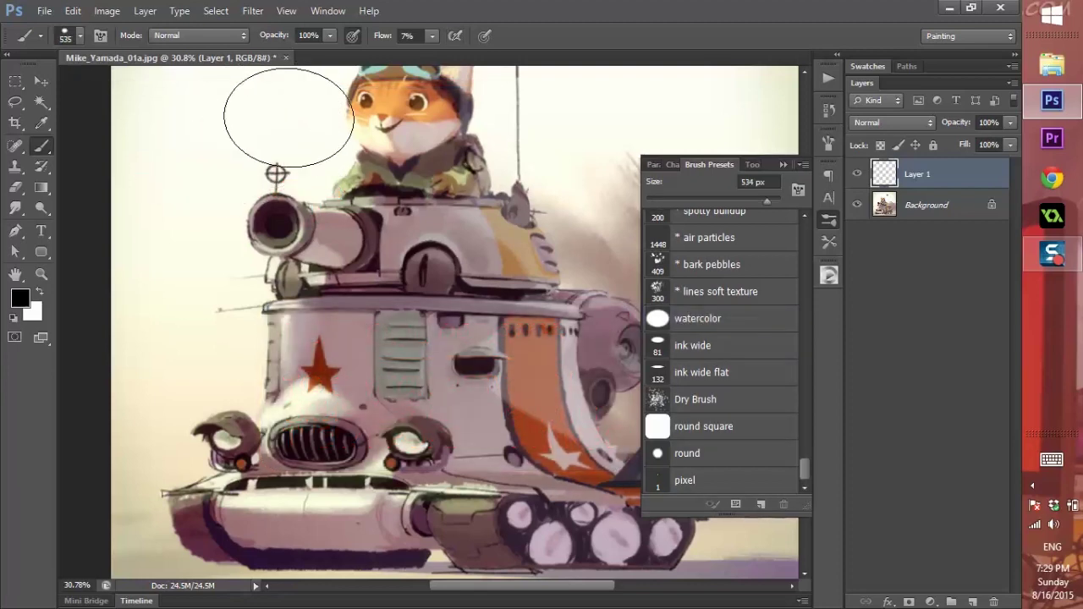
Set the foreground colour to pure red, R 255 (ff0000)
key("i")
left_click(23, 303)
type("255")
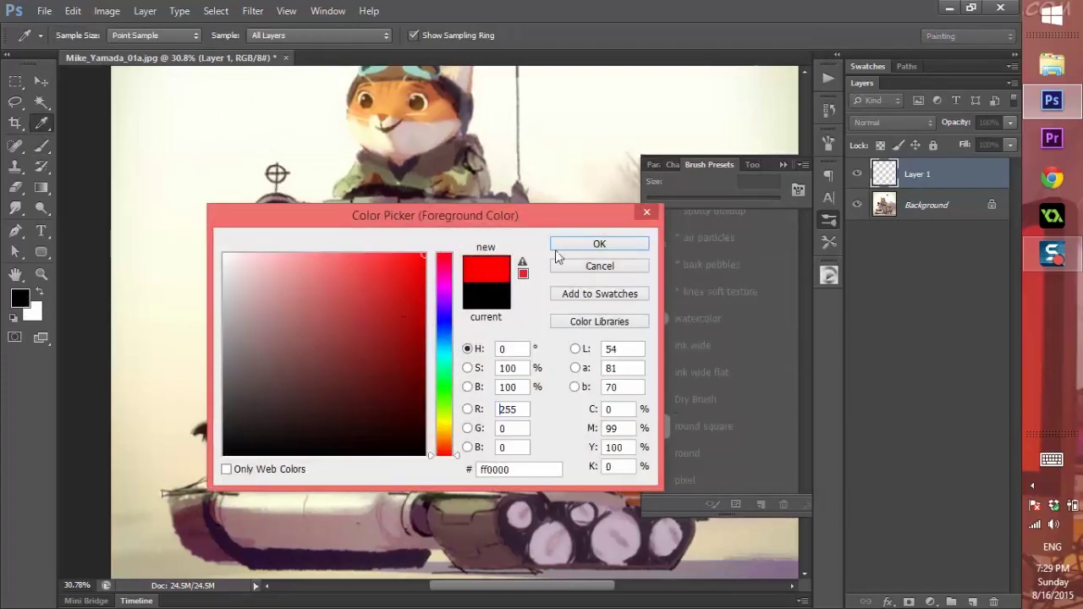
key("Return")
Paint red watercolour dabs left of the cannon and strokes from the antenna down toward the turret
left_click_drag(156, 169, 178, 203)
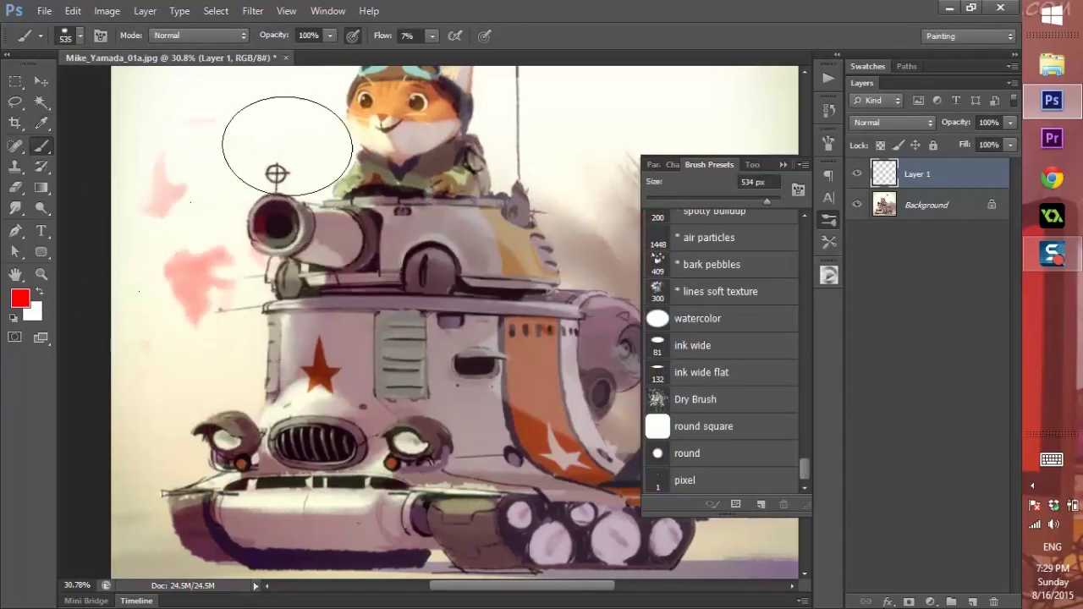
left_click_drag(254, 161, 279, 169)
mouse_move(195, 271)
left_mouse_down()
mouse_move(208, 222)
mouse_move(183, 312)
mouse_move(212, 305)
mouse_move(214, 328)
mouse_move(267, 228)
mouse_move(273, 243)
mouse_move(208, 247)
left_mouse_up()
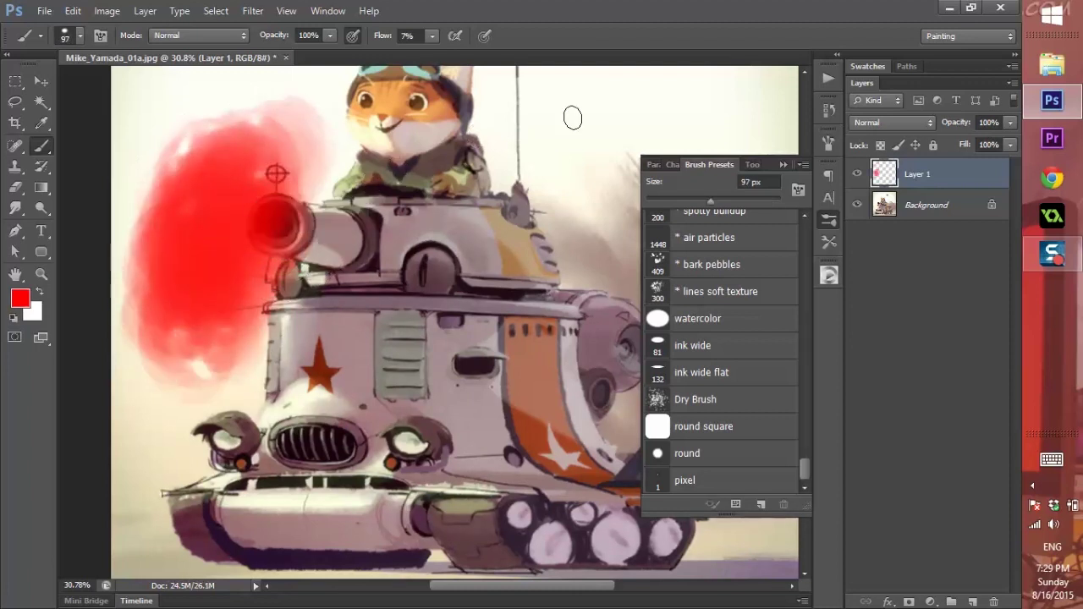
mouse_move(538, 150)
left_mouse_down()
mouse_move(565, 151)
mouse_move(532, 169)
mouse_move(594, 129)
mouse_move(519, 186)
mouse_move(583, 121)
mouse_move(574, 138)
mouse_move(690, 127)
mouse_move(550, 155)
mouse_move(698, 112)
mouse_move(507, 232)
mouse_move(612, 184)
mouse_move(565, 271)
mouse_move(573, 137)
left_mouse_up()
mouse_move(595, 273)
left_mouse_down()
mouse_move(583, 140)
mouse_move(503, 133)
left_mouse_up()
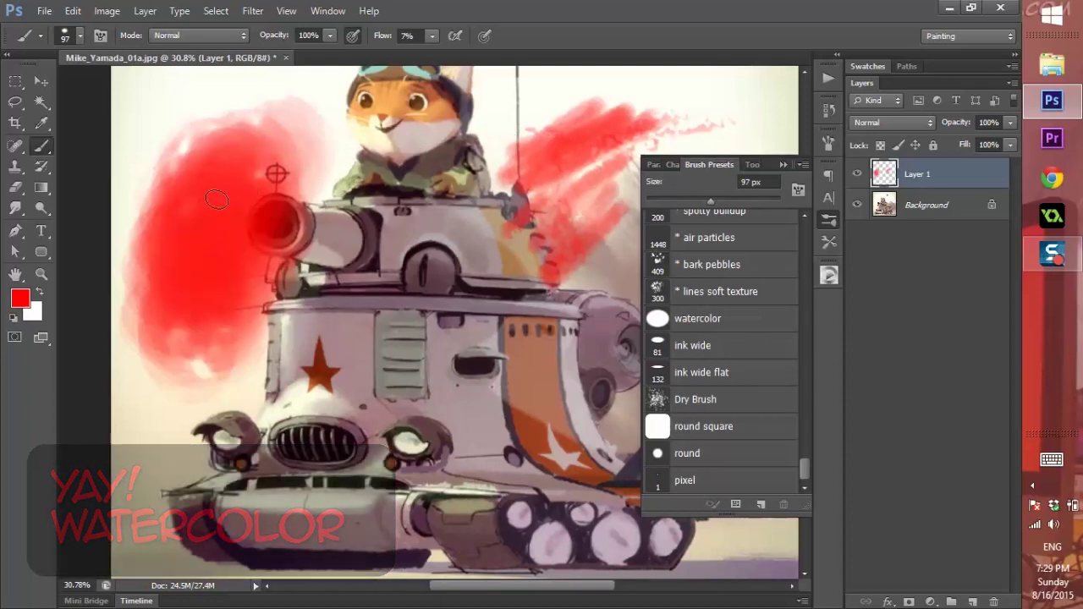
Change the foreground colour to a purple-magenta hue
left_click(20, 298)
left_click(443, 302)
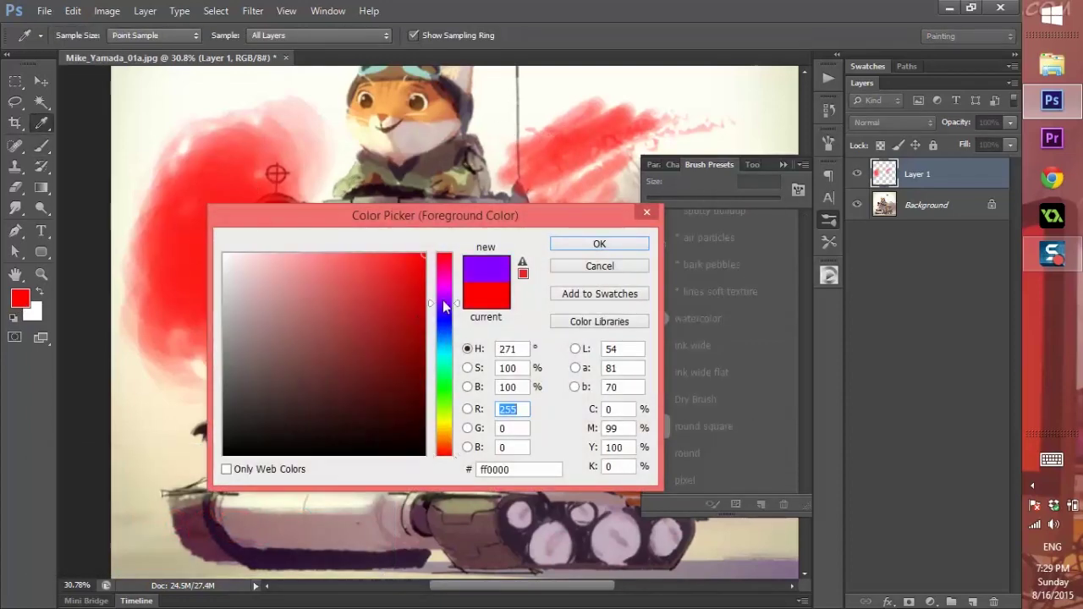
left_click_drag(444, 305, 443, 288)
left_click(599, 244)
Paint faint purple washes at 124 px over the upper-left red, then pick the ink wide preset
right_click(192, 165, "alt")
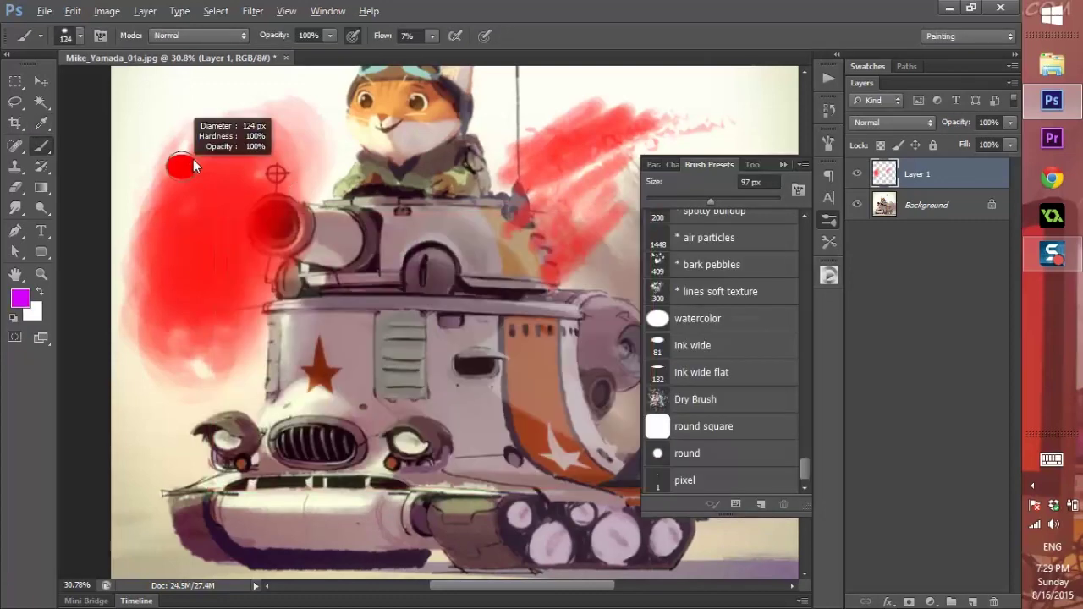
mouse_move(188, 102)
left_mouse_down()
mouse_move(188, 128)
mouse_move(210, 125)
mouse_move(159, 206)
mouse_move(230, 155)
mouse_move(220, 176)
mouse_move(164, 209)
mouse_move(153, 191)
mouse_move(181, 151)
mouse_move(172, 190)
mouse_move(132, 224)
mouse_move(149, 230)
mouse_move(237, 142)
mouse_move(314, 120)
mouse_move(219, 157)
mouse_move(297, 125)
mouse_move(265, 147)
left_mouse_up()
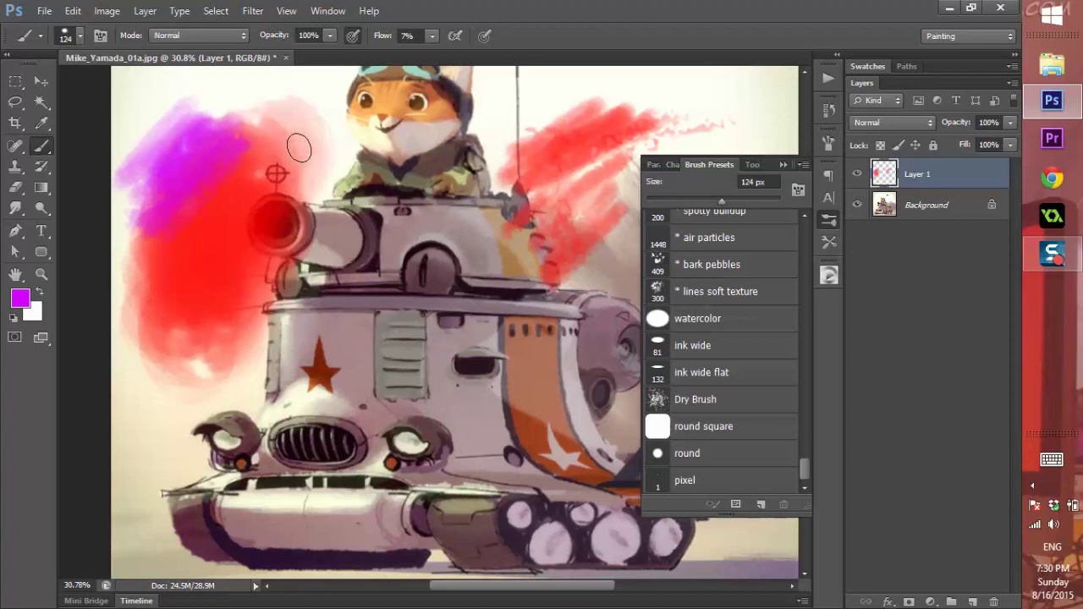
mouse_move(288, 124)
left_mouse_down()
mouse_move(255, 139)
mouse_move(264, 127)
mouse_move(238, 164)
left_mouse_up()
mouse_move(804, 465)
left_mouse_down()
mouse_move(804, 449)
mouse_move(800, 465)
left_mouse_up()
left_click(690, 378)
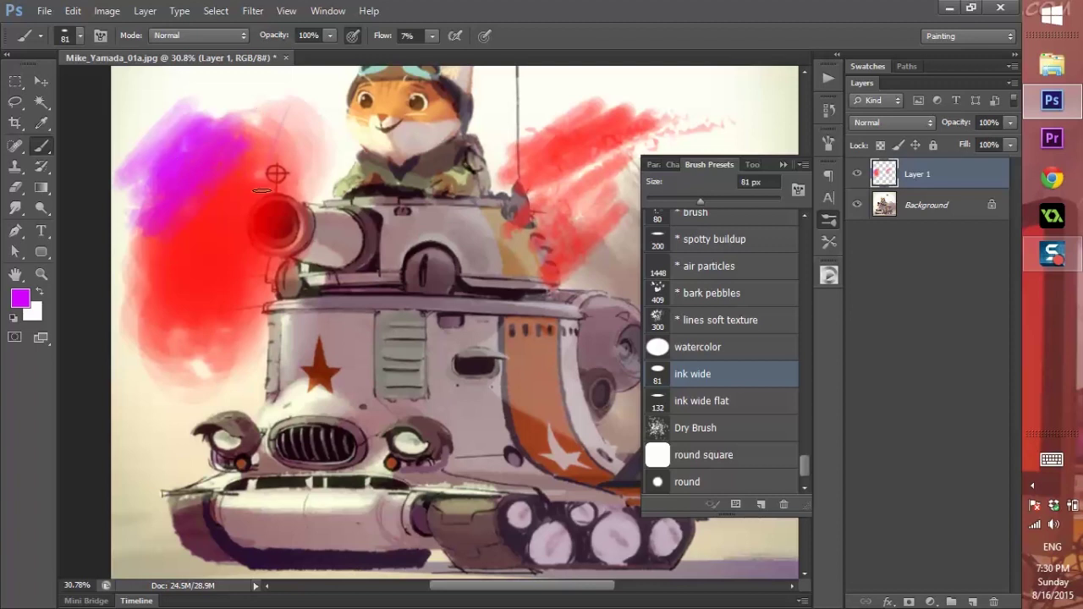
Add a thin purple zigzag above the cannon, then switch to black at 100% flow
mouse_move(261, 191)
left_mouse_down()
mouse_move(323, 140)
mouse_move(318, 115)
mouse_move(315, 125)
mouse_move(255, 106)
left_mouse_up()
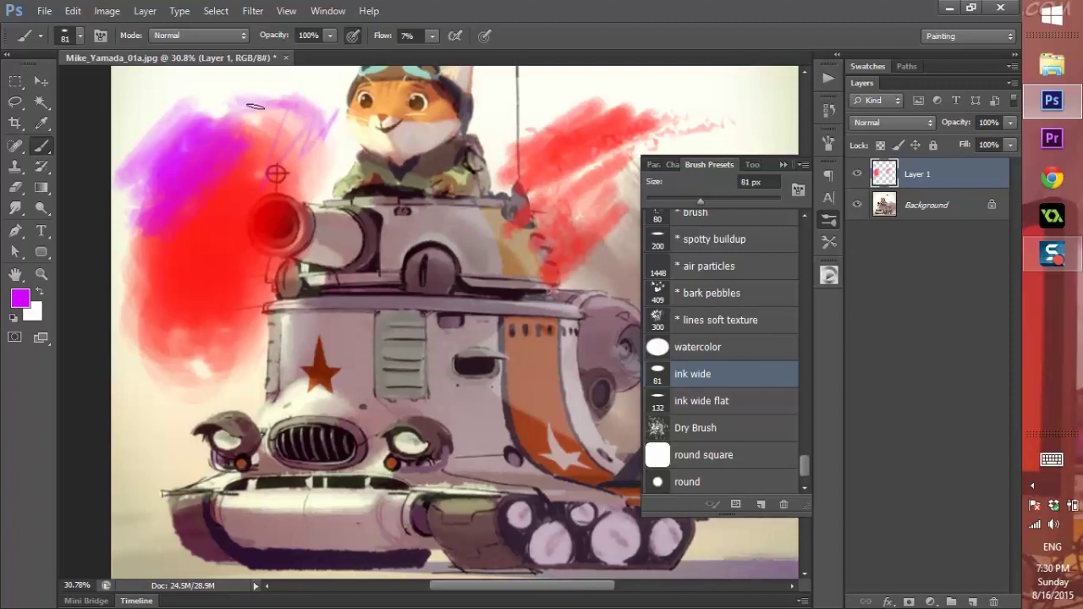
key("d")
left_click(481, 38)
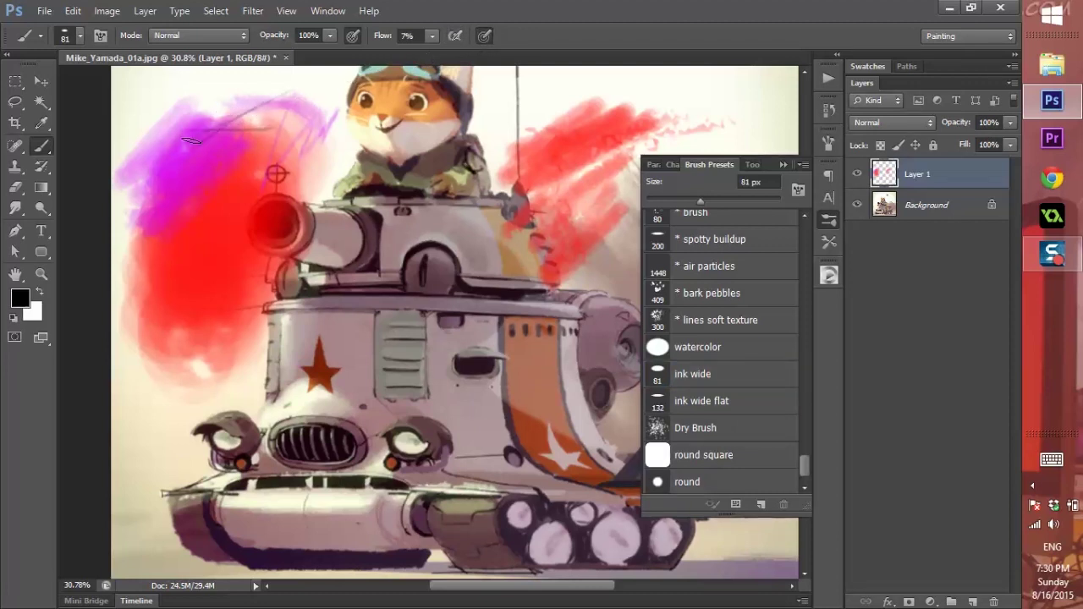
left_click(355, 36)
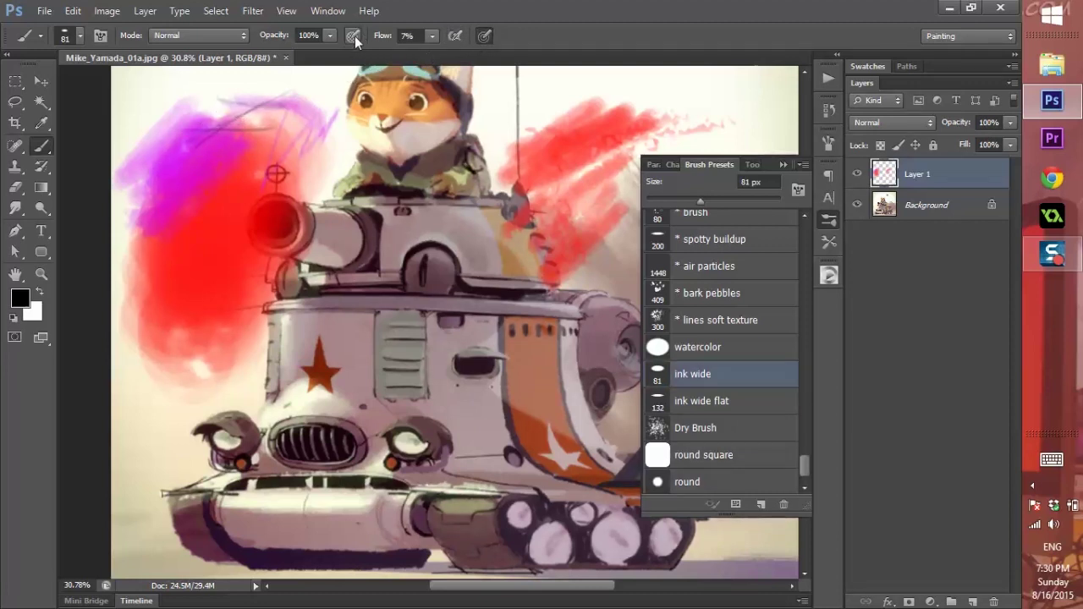
left_click(430, 38)
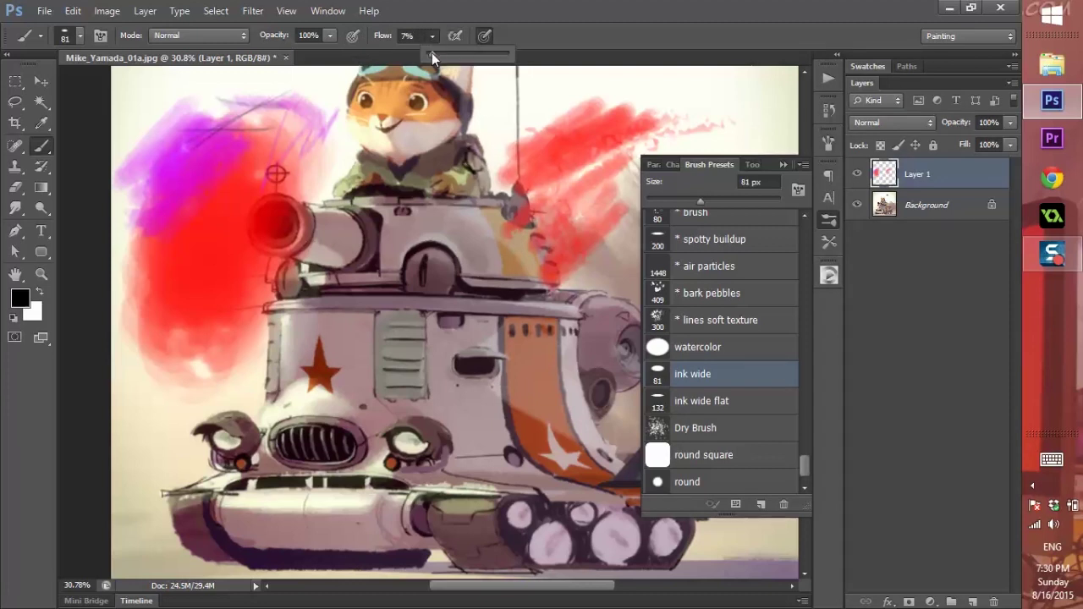
left_click_drag(431, 52, 521, 69)
Paint black ink wide test strokes and a thick watercolor stroke down the red area
mouse_move(284, 91)
left_mouse_down()
mouse_move(150, 164)
mouse_move(244, 167)
mouse_move(208, 203)
left_mouse_up()
mouse_move(266, 145)
left_mouse_down()
mouse_move(200, 135)
mouse_move(272, 133)
left_mouse_up()
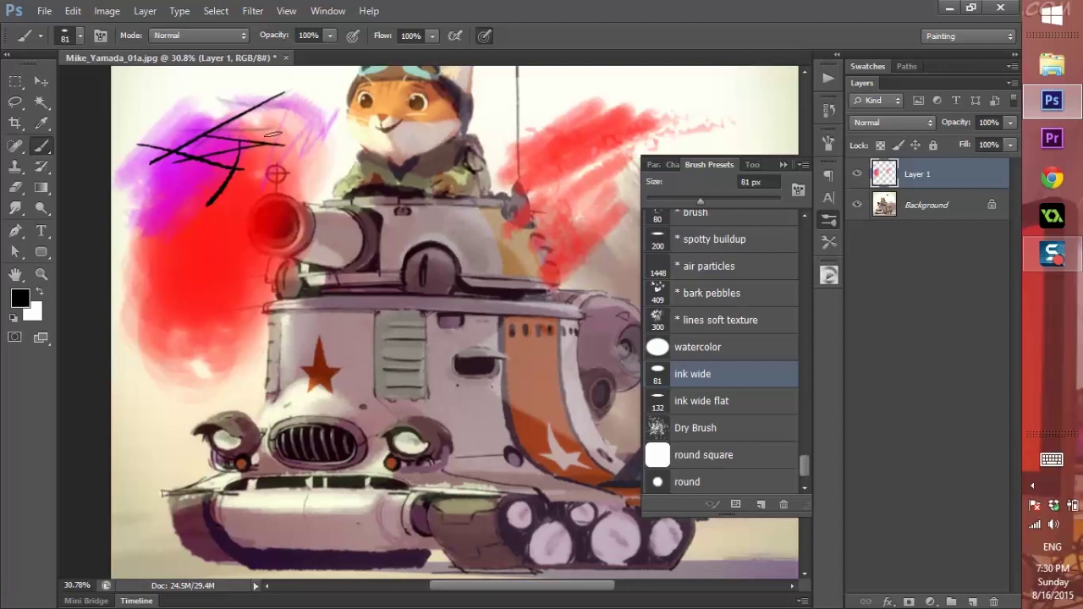
left_click(692, 354)
mouse_move(144, 252)
left_mouse_down()
mouse_move(142, 343)
mouse_move(158, 377)
mouse_move(205, 337)
left_mouse_up()
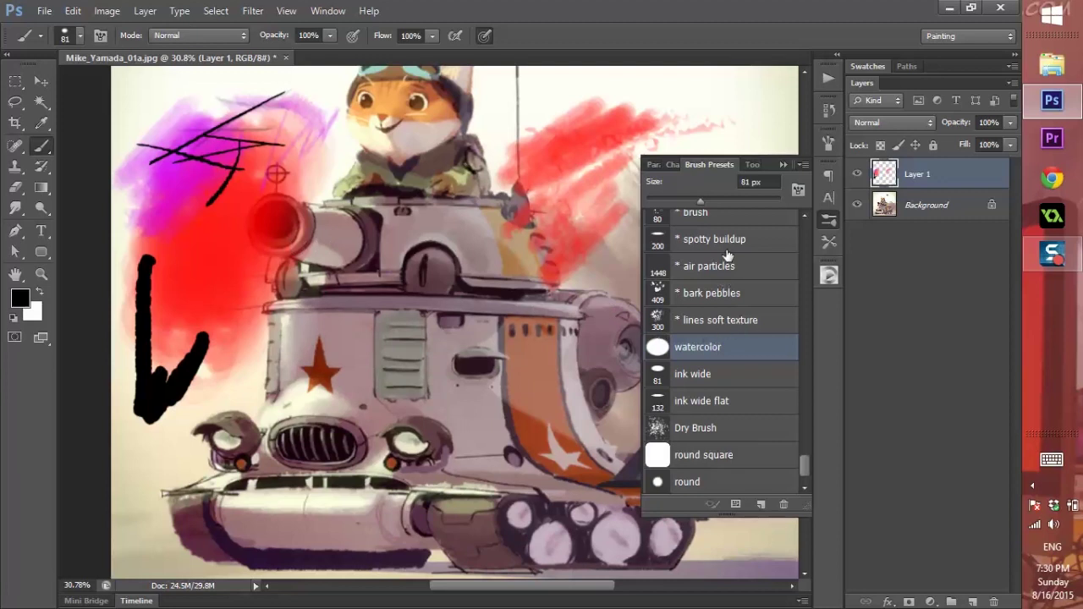
Draw three thin black lines over the red area with the ink wide preset
left_click(696, 326)
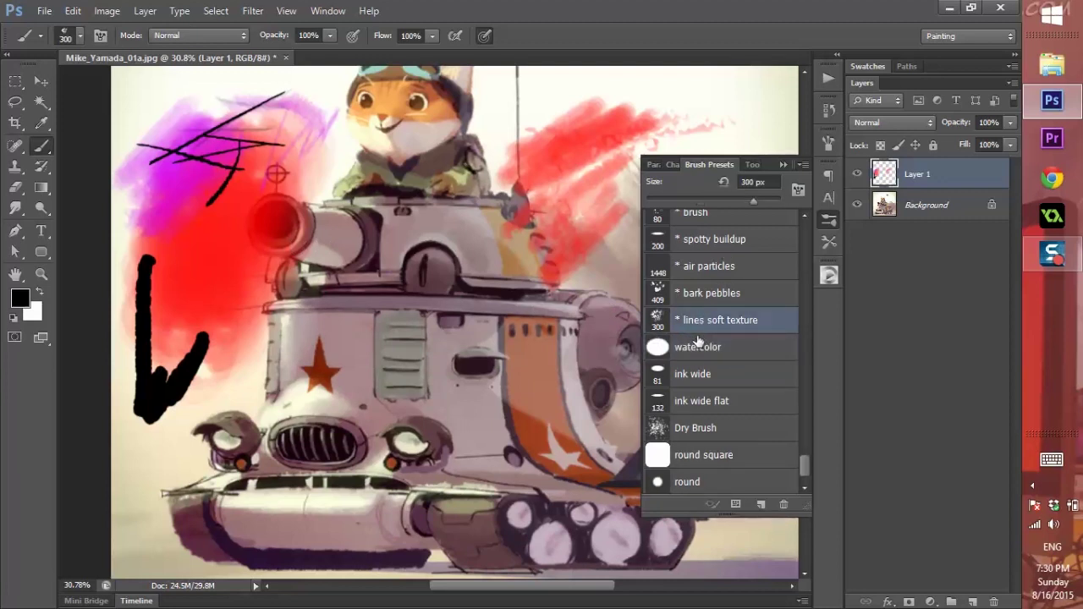
left_click(696, 375)
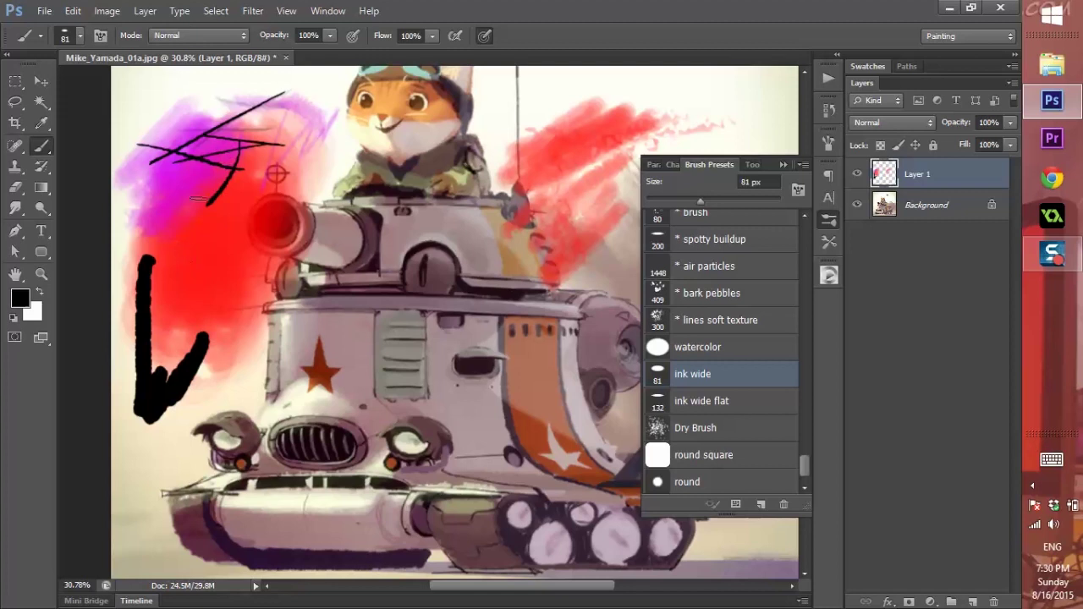
mouse_move(203, 194)
left_mouse_down()
mouse_move(181, 292)
mouse_move(241, 247)
mouse_move(182, 321)
left_mouse_up()
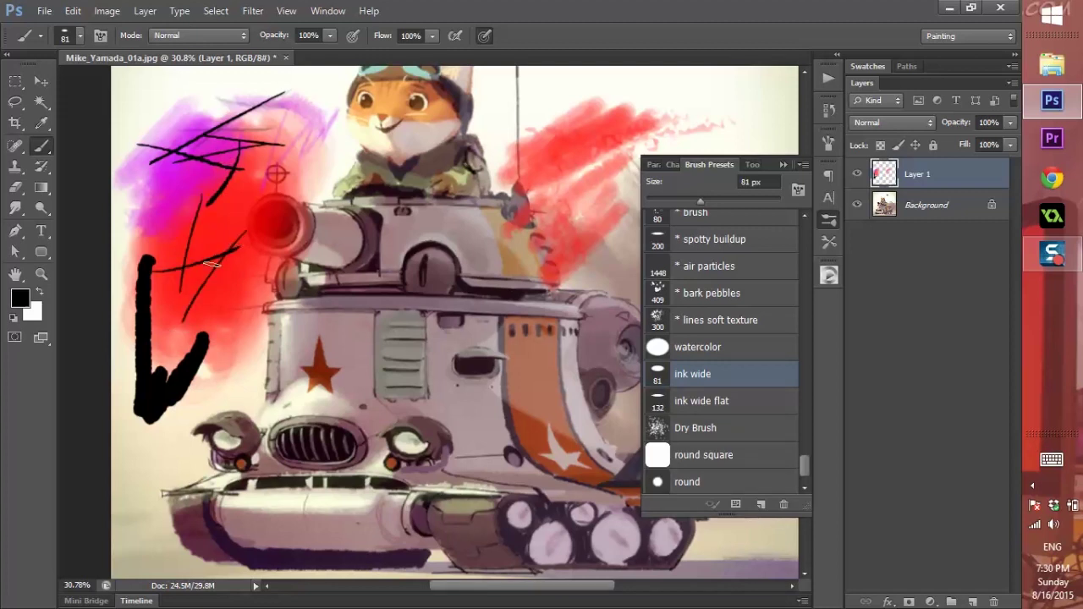
Start saving the current brush as tool preset '01', then cancel it
left_click(826, 242)
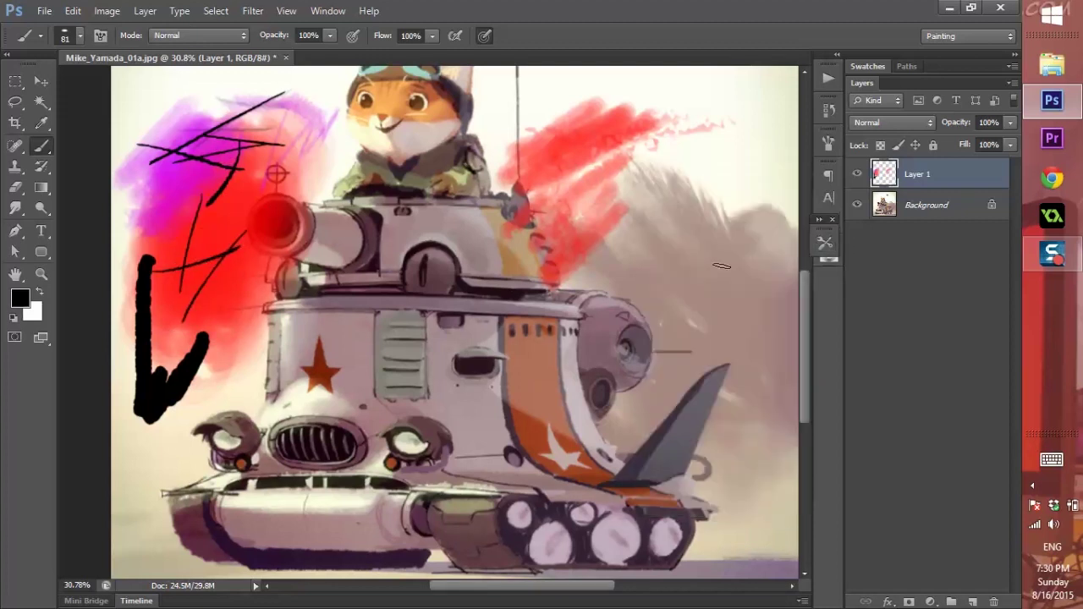
left_click(824, 242)
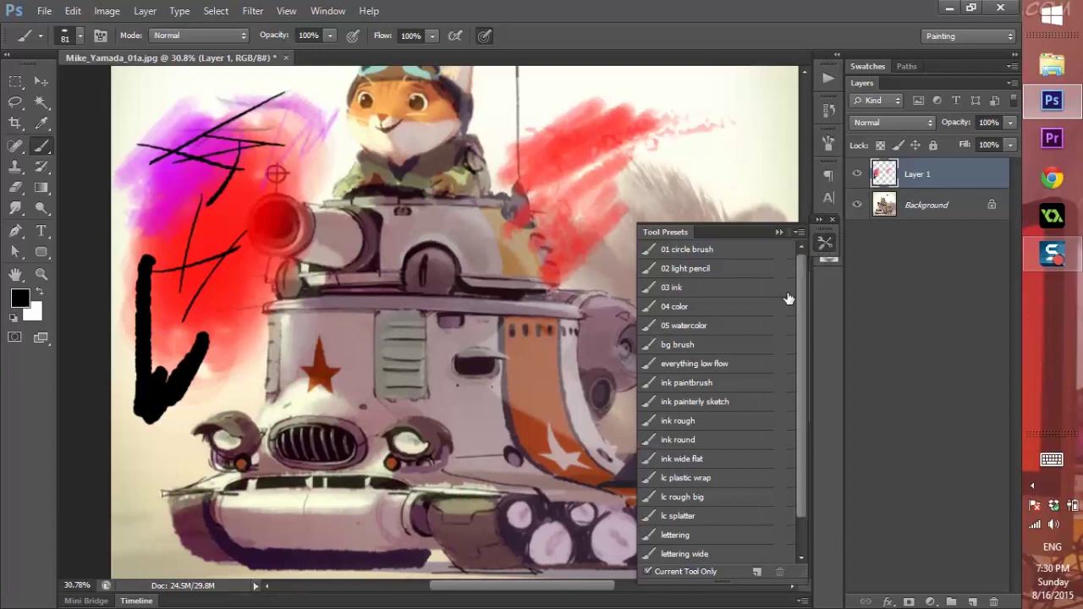
left_click(757, 572)
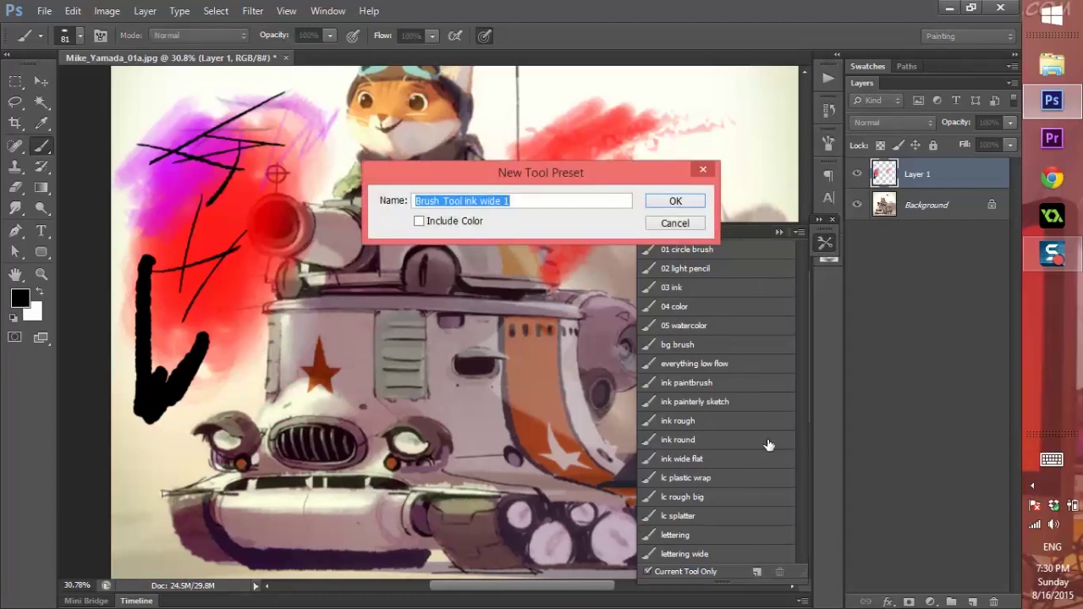
type("01 inkbrush")
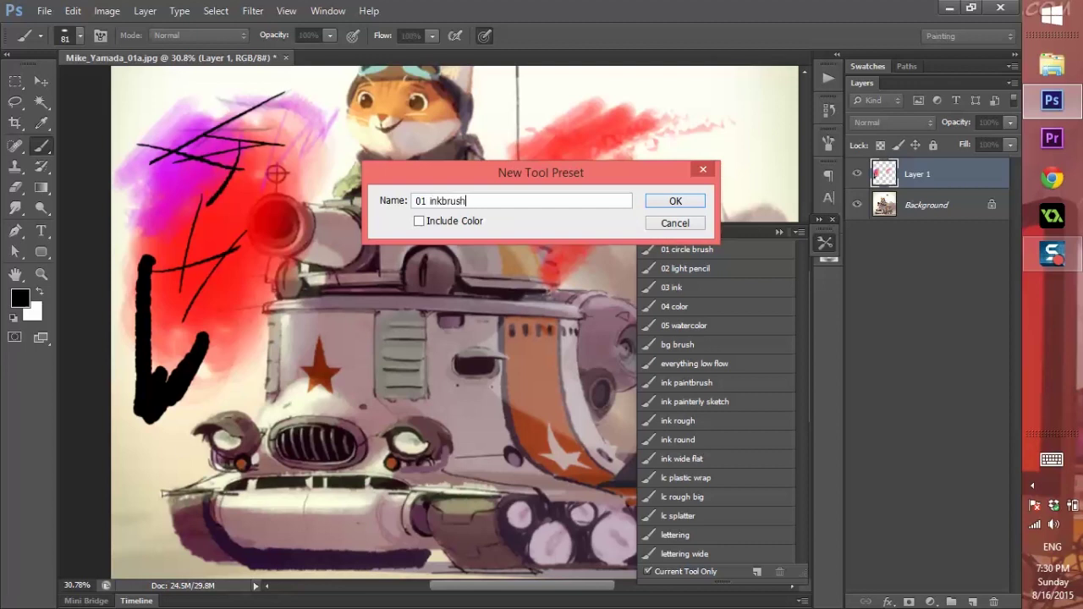
left_click(677, 226)
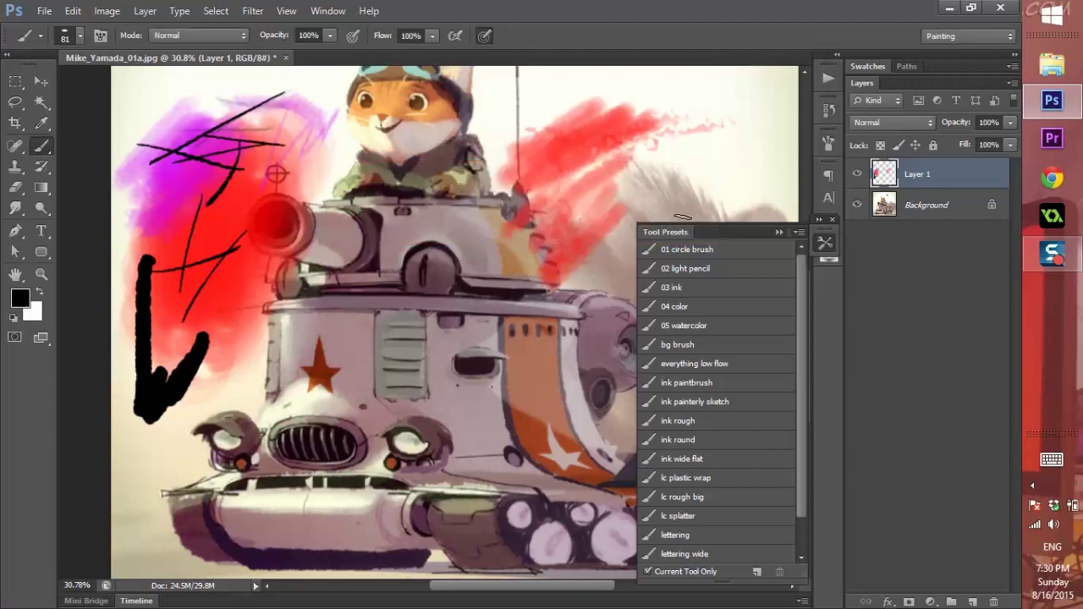
Paint thin strokes over the right red paint with the 03 ink preset, then select all
left_click(683, 290)
left_click_drag(619, 95, 511, 175)
mouse_move(546, 124)
left_mouse_down()
mouse_move(684, 120)
mouse_move(588, 173)
left_mouse_up()
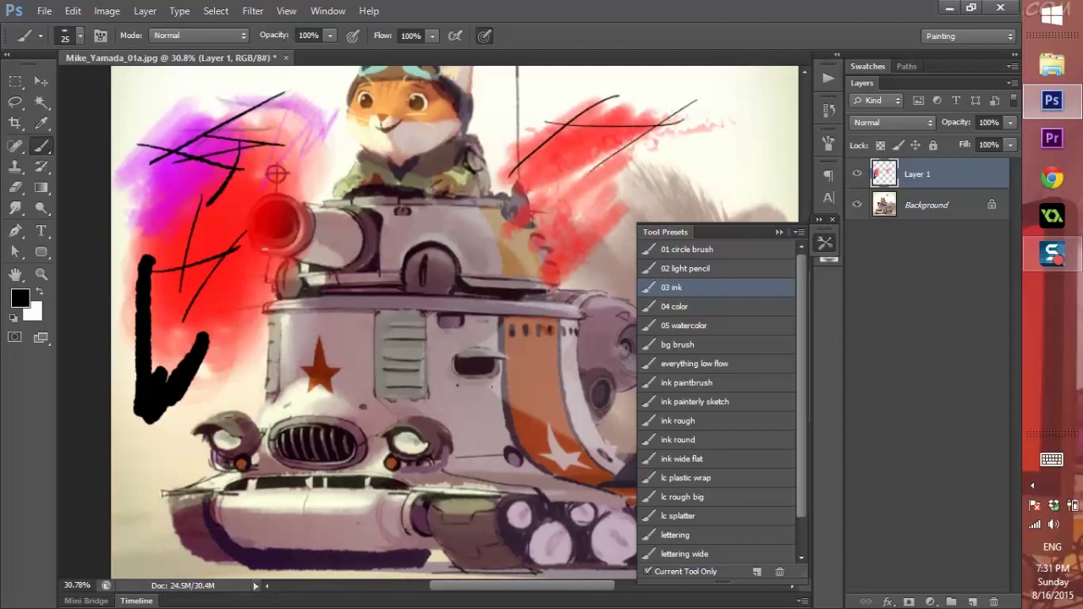
key("ctrl+a")
Clear Layer 1, zoom onto the cannon muzzle, and draw a bold curved ink arc left of it
key("Delete")
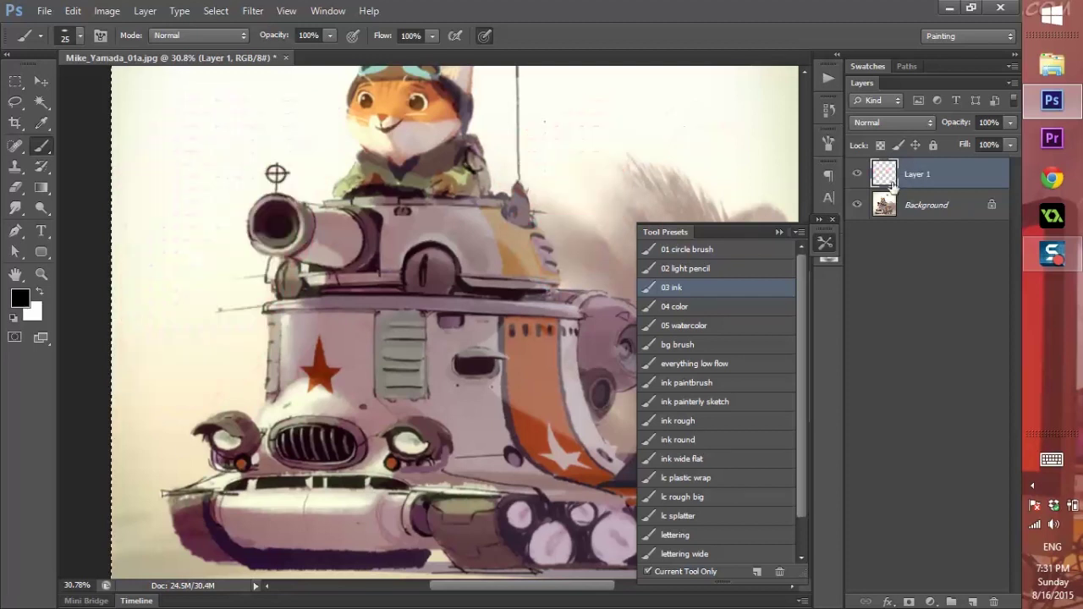
mouse_move(260, 222)
left_mouse_down()
mouse_move(305, 220)
mouse_move(343, 262)
left_mouse_up()
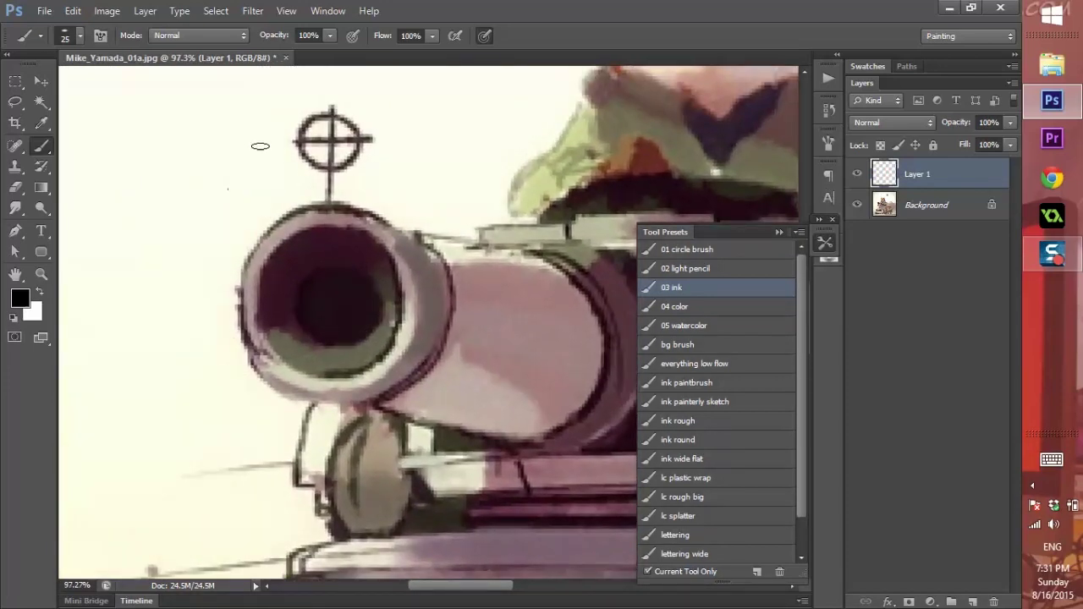
left_click_drag(254, 142, 158, 286)
With a smaller brush, add thin curves, zigzag hatching and diagonal strokes beside the arc
left_click_drag(241, 182, 195, 248)
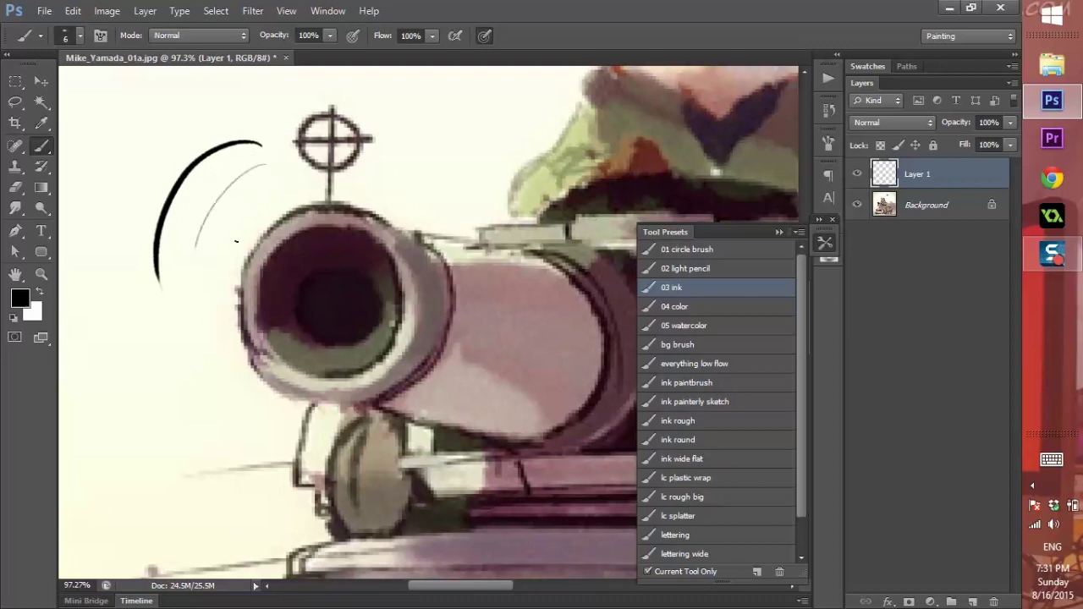
left_click_drag(268, 164, 193, 296)
left_click_drag(176, 255, 256, 225)
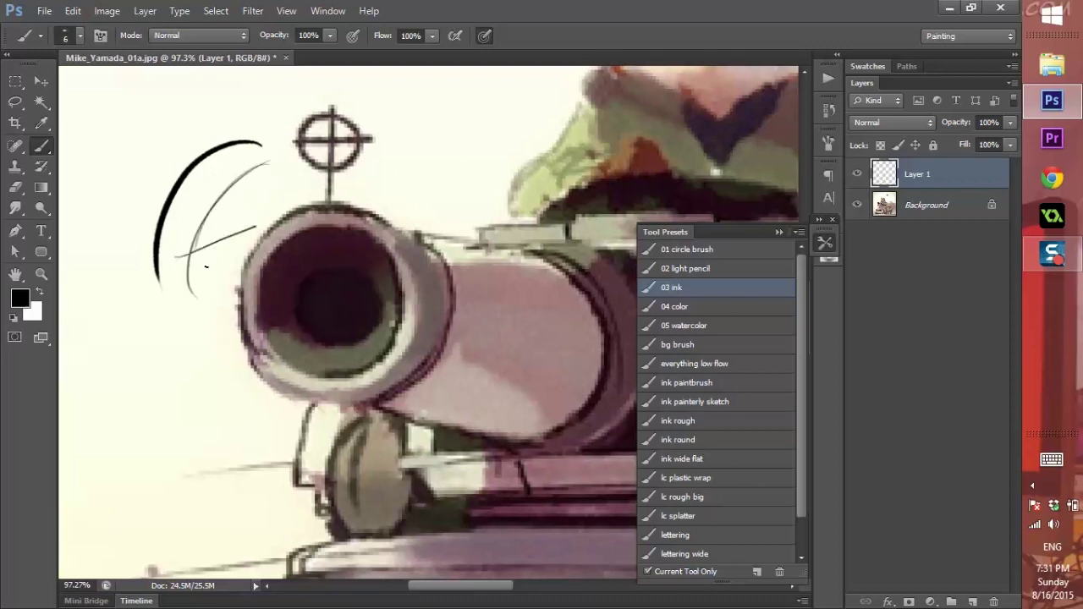
mouse_move(200, 275)
left_mouse_down()
mouse_move(272, 213)
mouse_move(250, 256)
left_mouse_up()
mouse_move(216, 295)
left_mouse_down()
mouse_move(152, 280)
mouse_move(177, 328)
mouse_move(136, 347)
mouse_move(147, 367)
left_mouse_up()
left_click_drag(155, 319, 150, 380)
left_click_drag(210, 335, 159, 428)
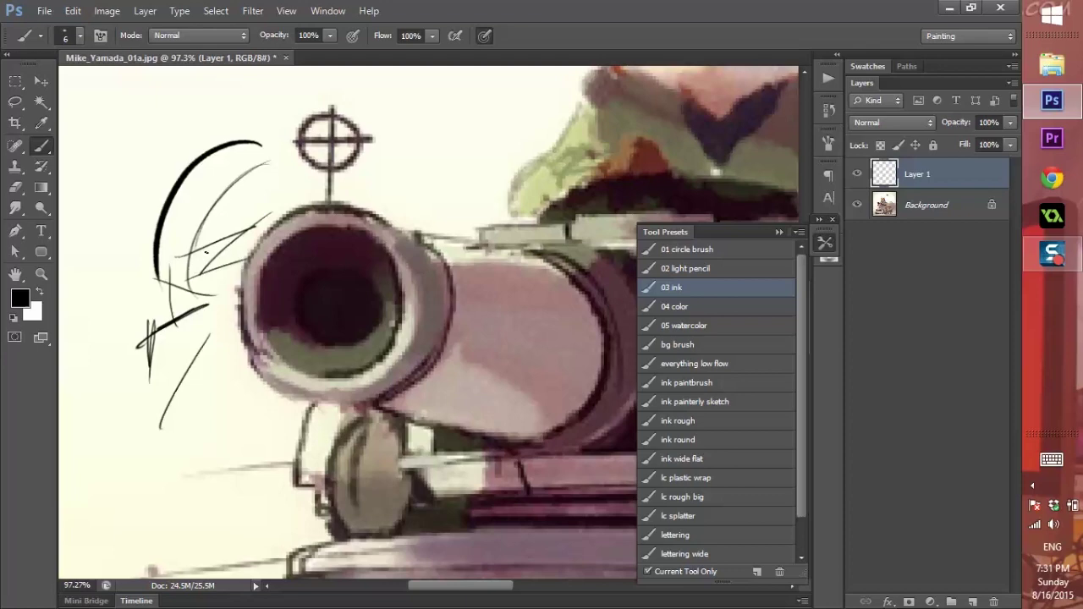
Inspect Image Size (2833 × 3017 px at 300 pixels/inch) and cancel without changes
left_click(107, 10)
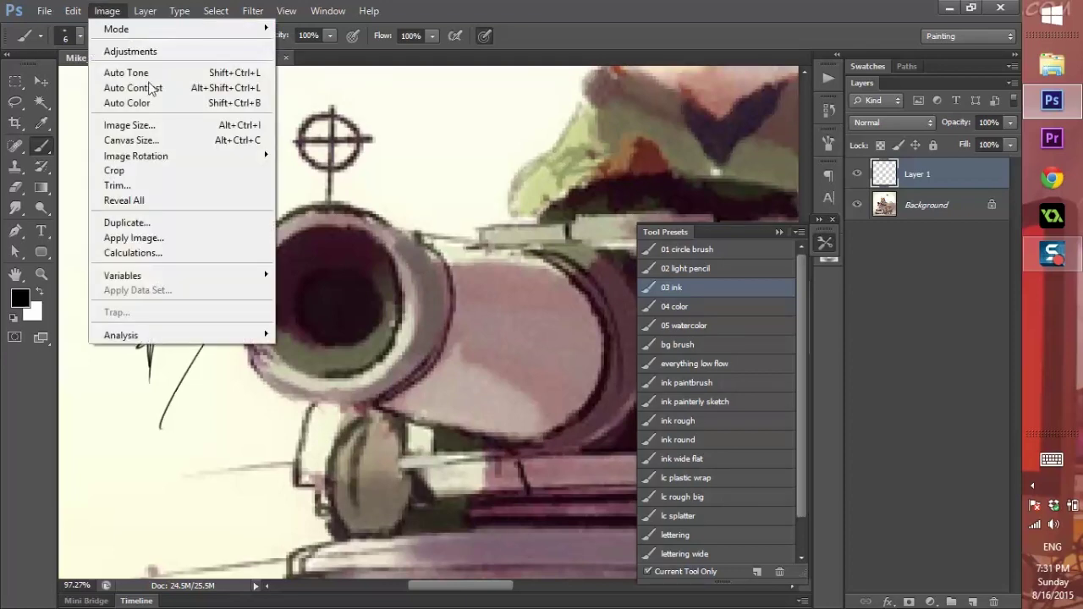
left_click(235, 124)
double_click(462, 280)
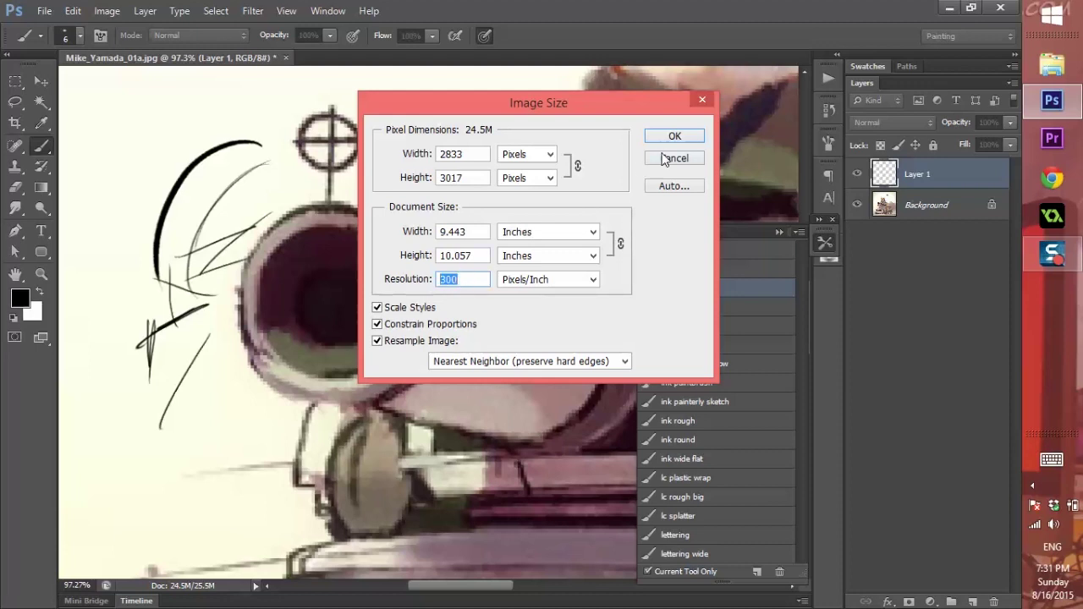
left_click_drag(465, 155, 444, 157)
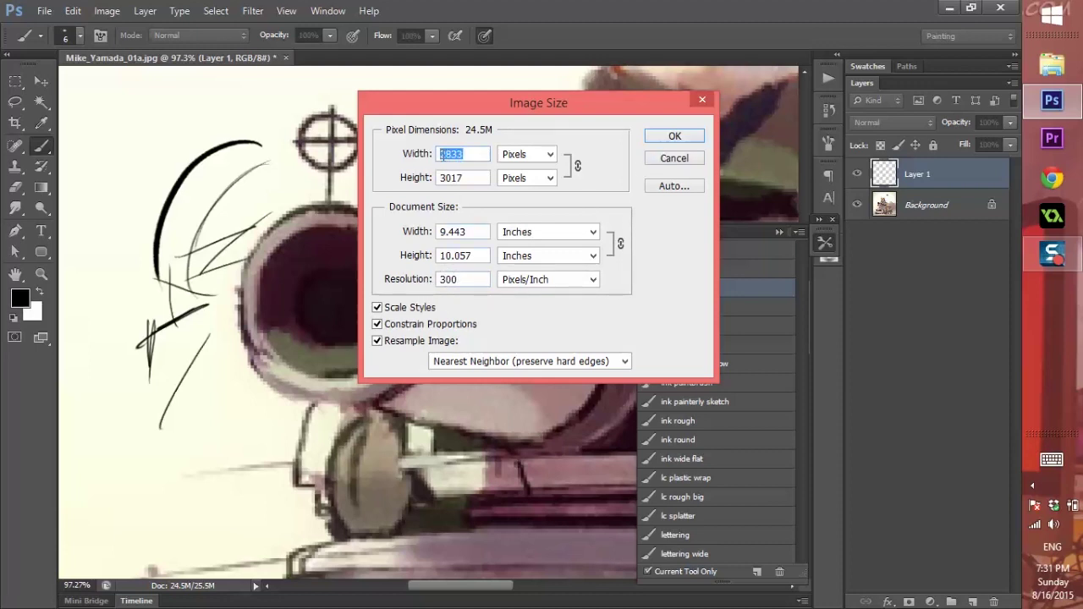
left_click(461, 153)
left_click(661, 160)
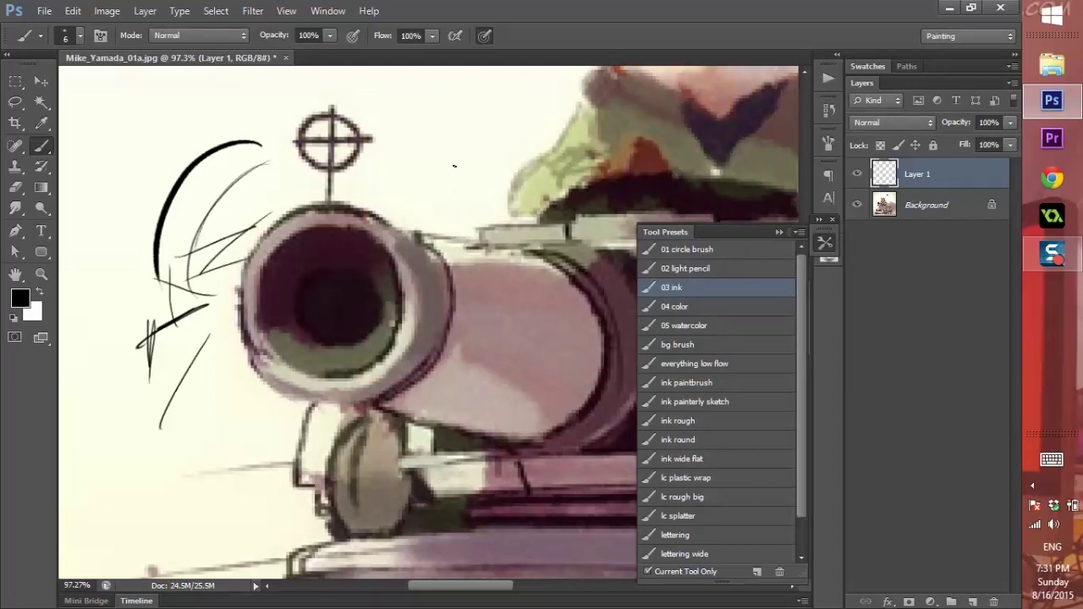
Paint thin test strokes, then flatten the ink brush tip's roundness into an ellipse
left_click_drag(225, 207, 309, 183)
left_click_drag(442, 172, 357, 185)
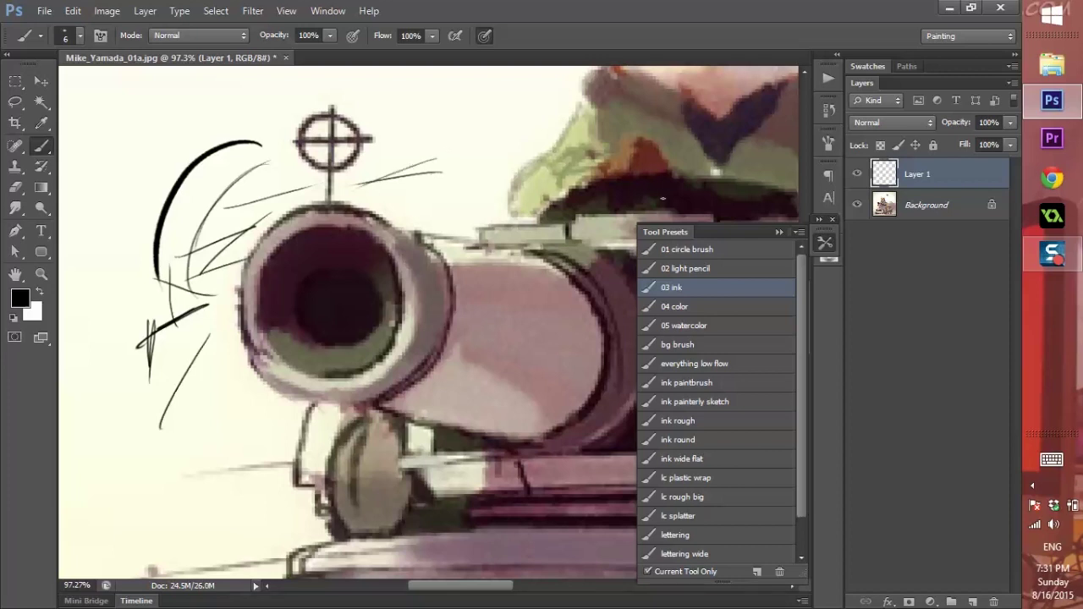
left_click(831, 221)
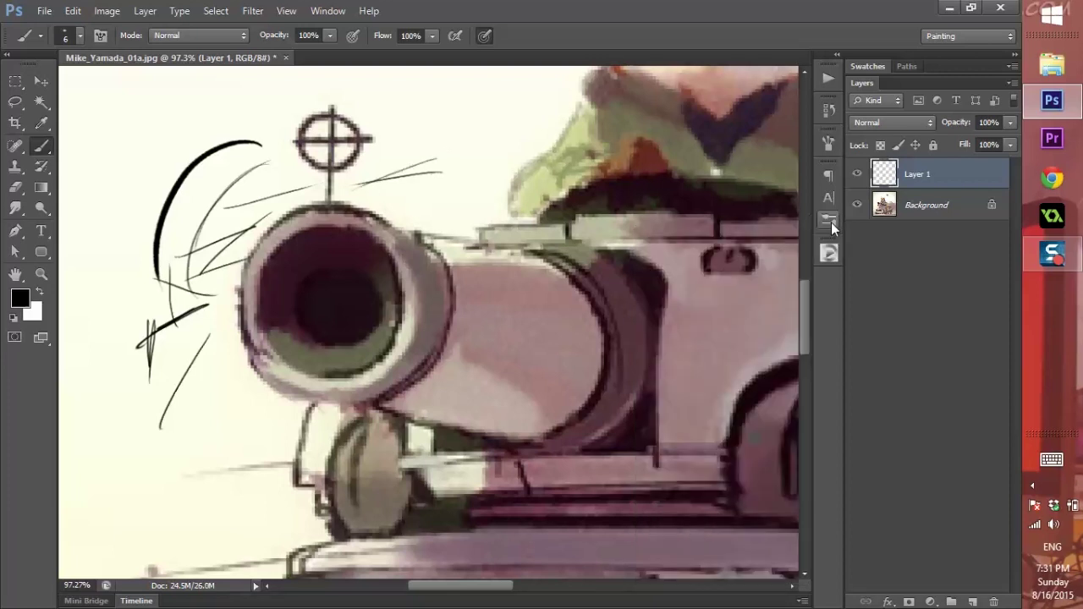
left_click(827, 144)
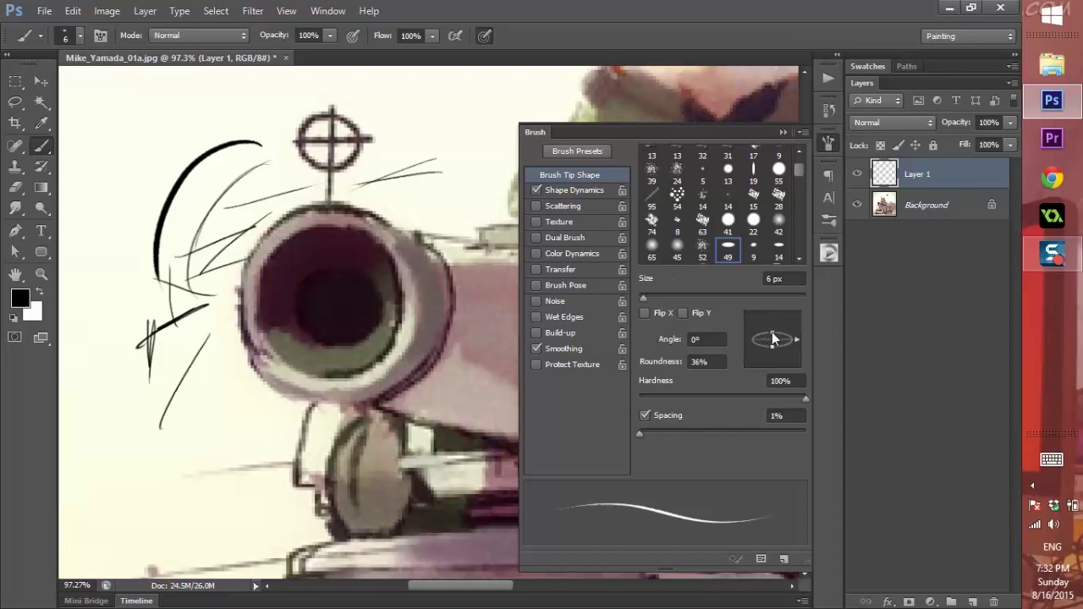
mouse_move(772, 334)
left_mouse_down()
mouse_move(771, 320)
mouse_move(773, 335)
left_mouse_up()
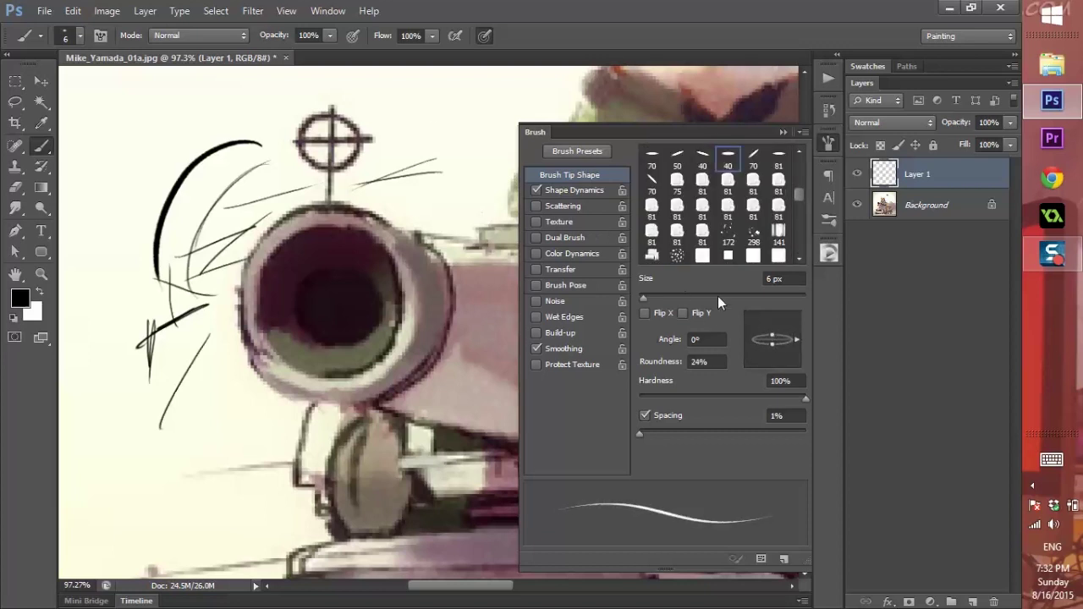
left_click_drag(772, 335, 771, 322)
mouse_move(484, 91)
left_mouse_down()
mouse_move(412, 147)
mouse_move(457, 159)
left_mouse_up()
Paint a hatched test X, then set Shape Dynamics angle jitter to 3% by Initial Direction
left_click_drag(772, 321, 773, 344)
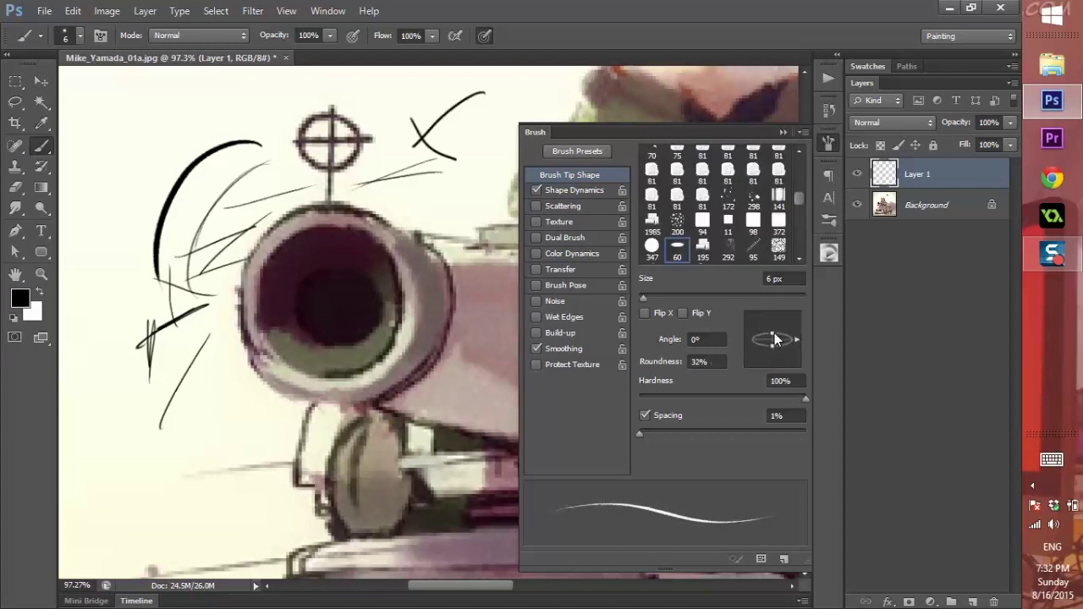
mouse_move(513, 100)
left_mouse_down()
mouse_move(440, 152)
mouse_move(454, 164)
mouse_move(445, 154)
left_mouse_up()
left_click_drag(507, 127, 464, 179)
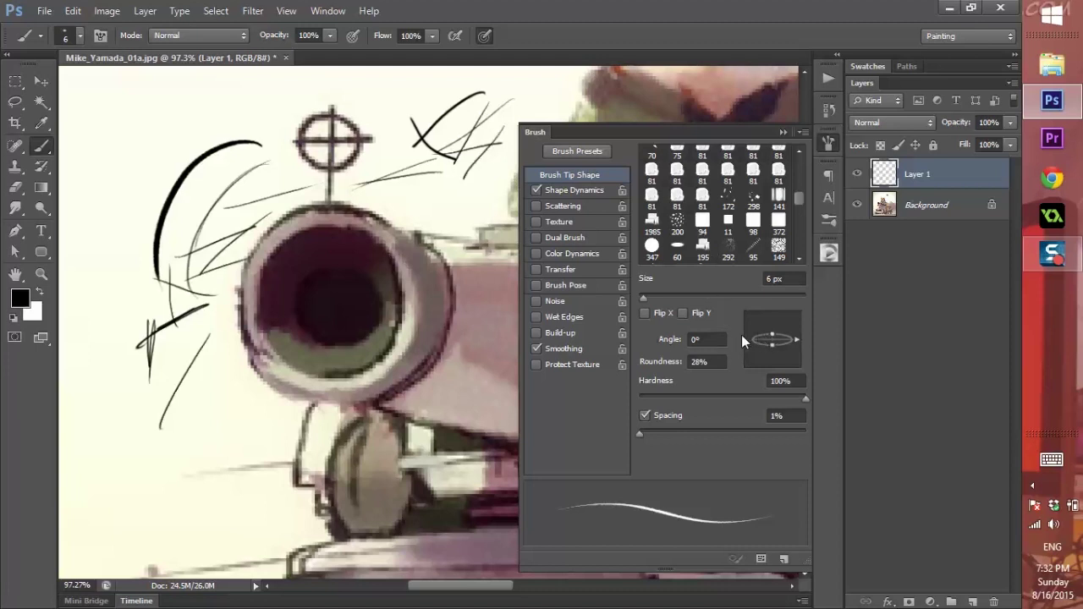
left_click(575, 193)
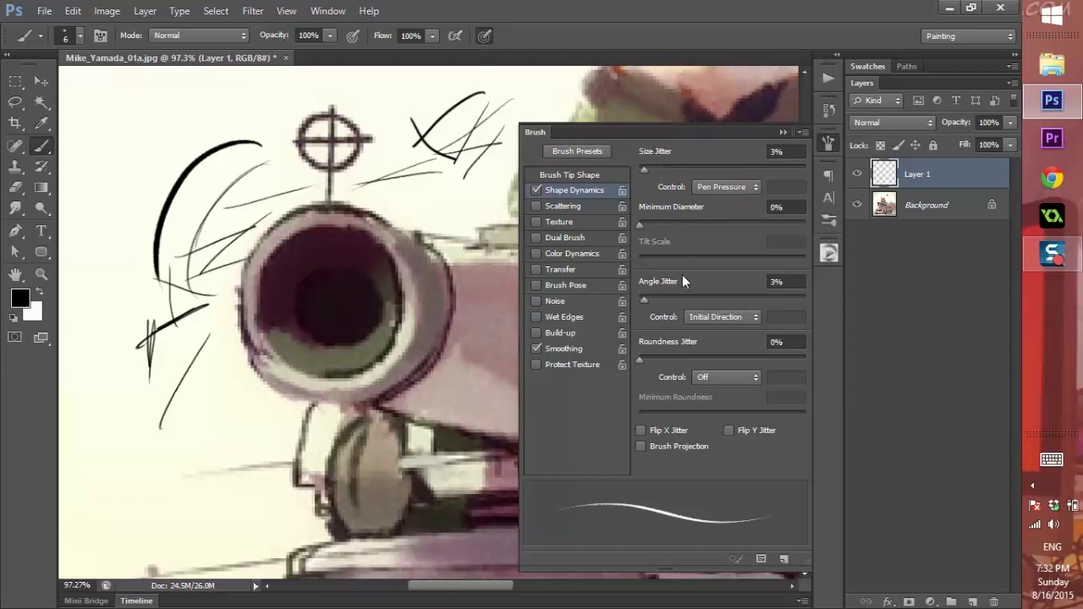
left_click(756, 317)
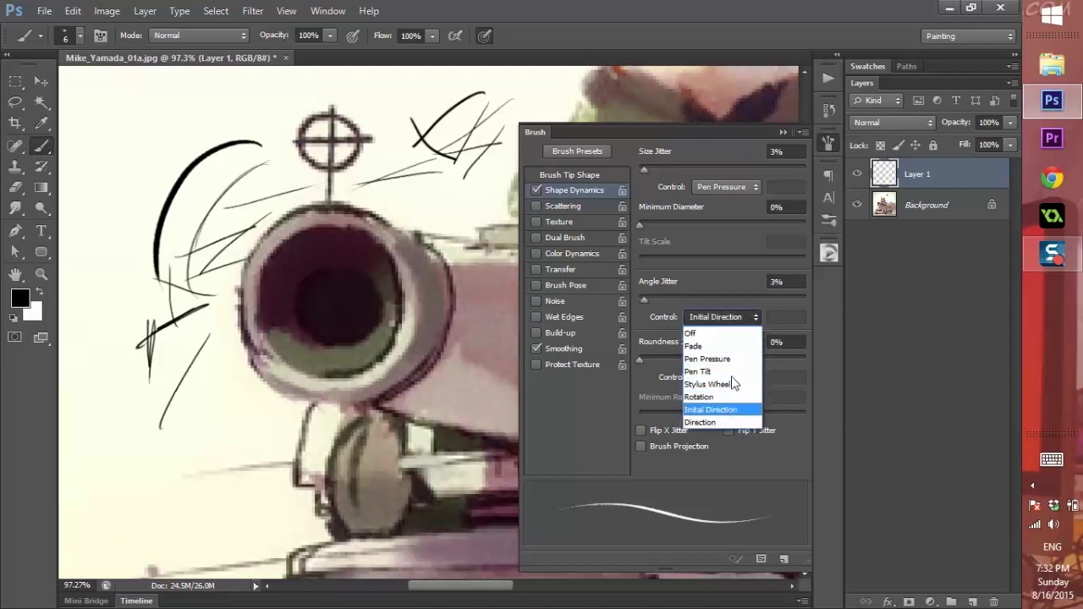
Turn the angle jitter control Off and paint test strokes near the top of the canvas
left_click(725, 334)
mouse_move(208, 97)
left_mouse_down()
mouse_move(126, 167)
mouse_move(234, 143)
left_mouse_up()
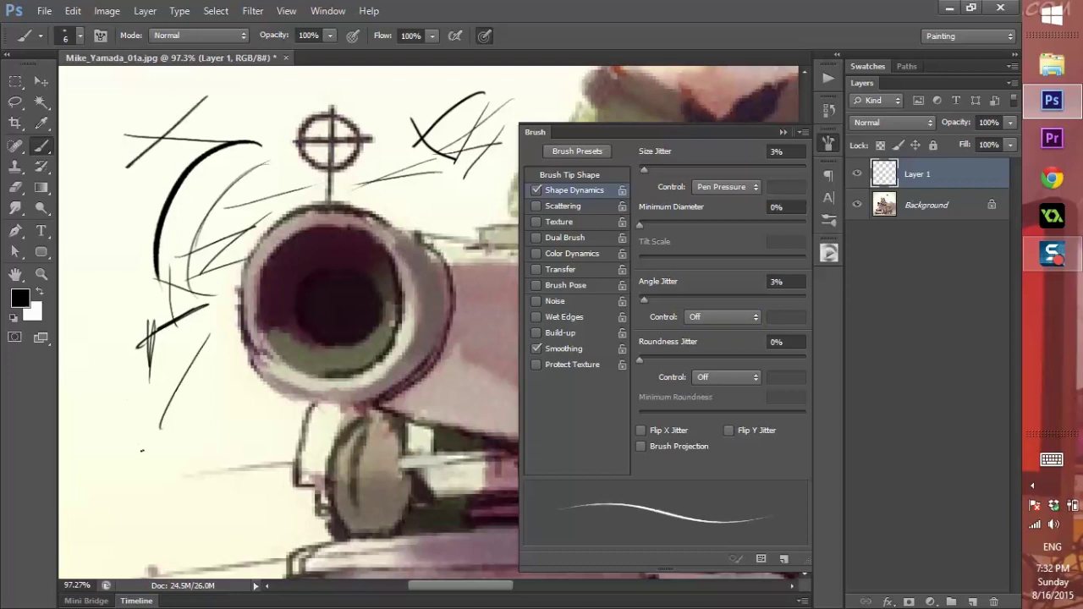
left_click(575, 174)
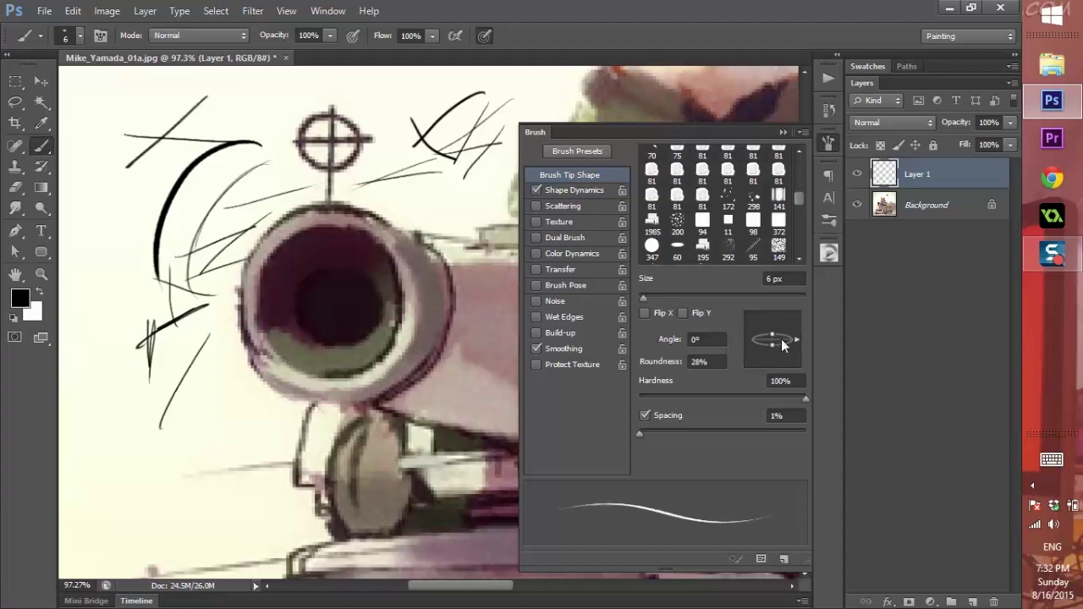
left_click_drag(246, 88, 354, 88)
left_click_drag(281, 76, 273, 173)
mouse_move(264, 106)
left_mouse_down()
mouse_move(266, 149)
mouse_move(256, 103)
mouse_move(252, 142)
left_mouse_up()
left_click_drag(227, 92, 275, 91)
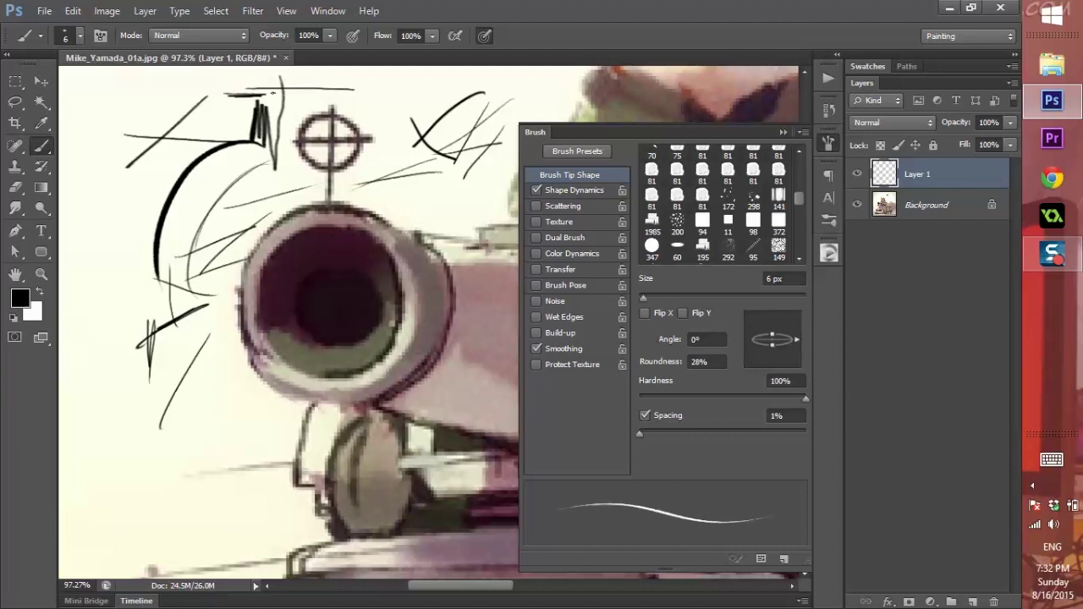
Set angle jitter back to Initial Direction and paint curving test strokes at the left
left_click(570, 193)
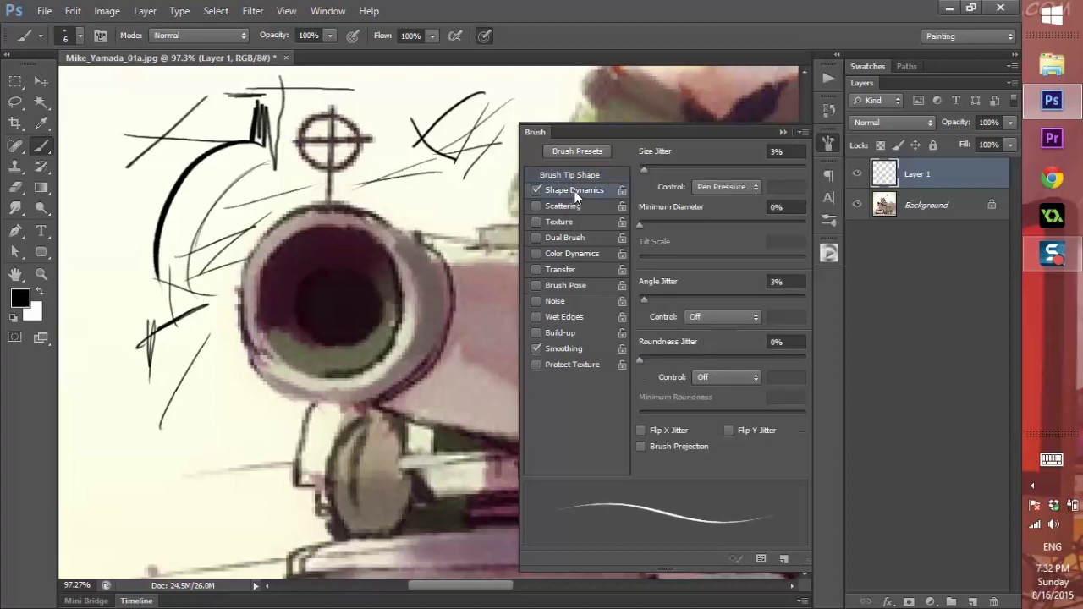
left_click(745, 319)
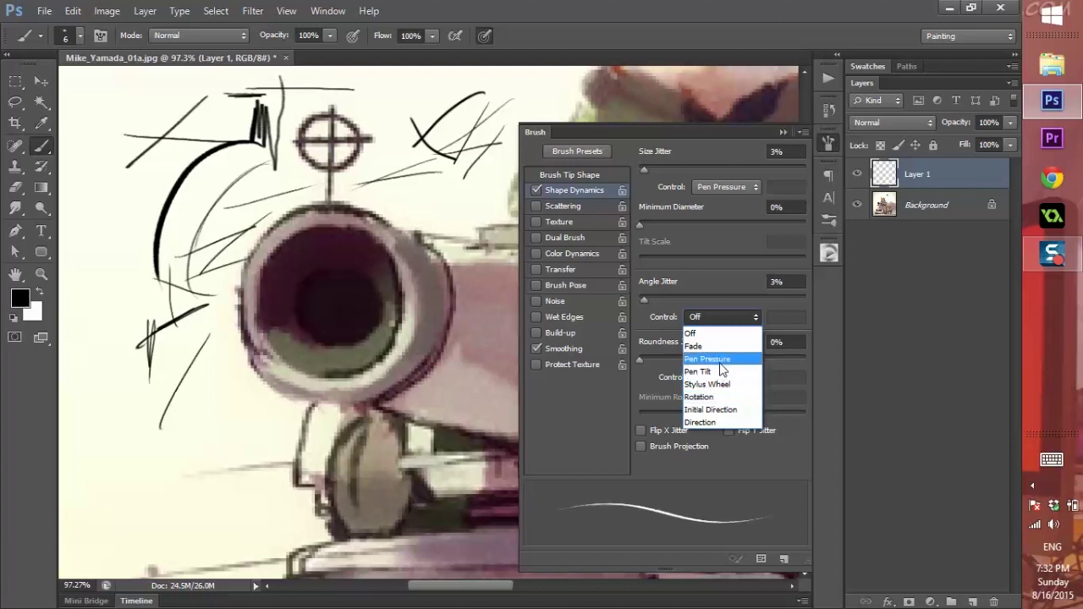
left_click(709, 410)
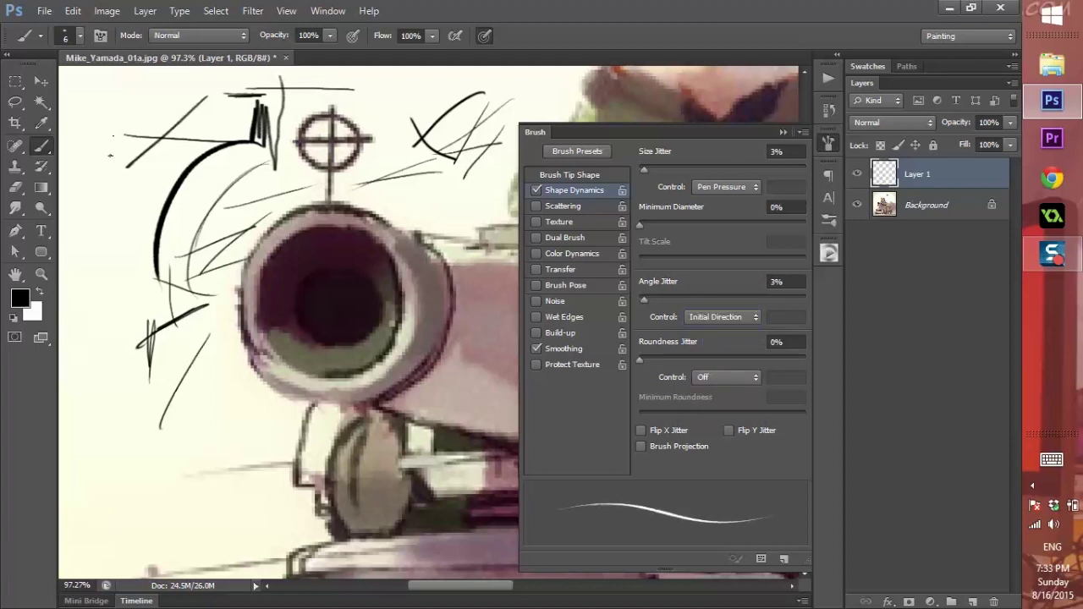
left_click_drag(110, 156, 69, 279)
left_click_drag(150, 170, 84, 370)
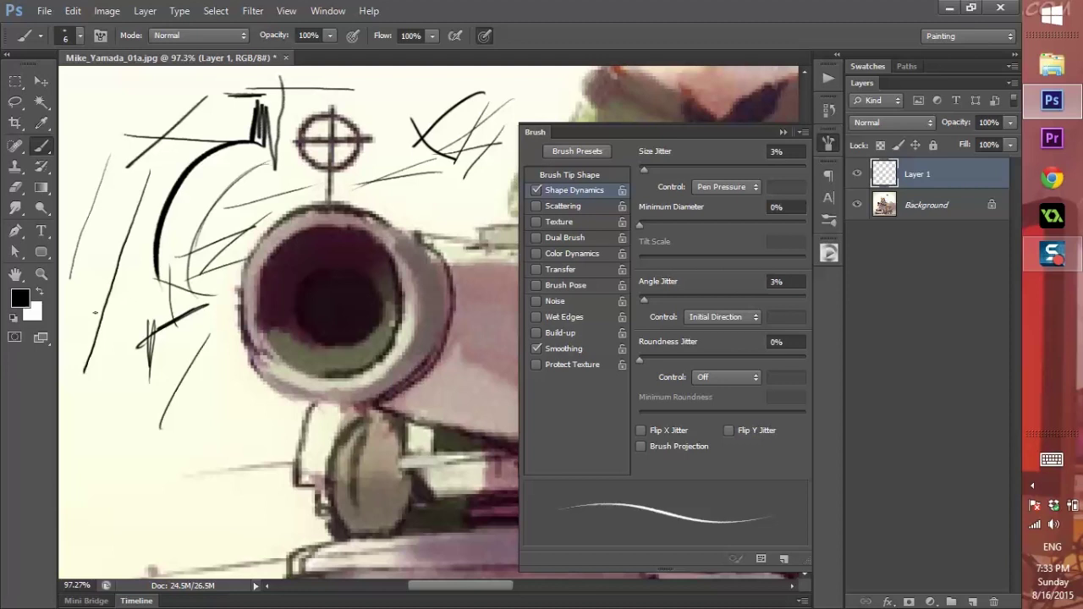
left_click_drag(75, 317, 217, 325)
mouse_move(166, 296)
left_mouse_down()
mouse_move(117, 335)
mouse_move(109, 359)
mouse_move(108, 388)
mouse_move(132, 430)
mouse_move(156, 439)
mouse_move(211, 430)
mouse_move(252, 395)
left_mouse_up()
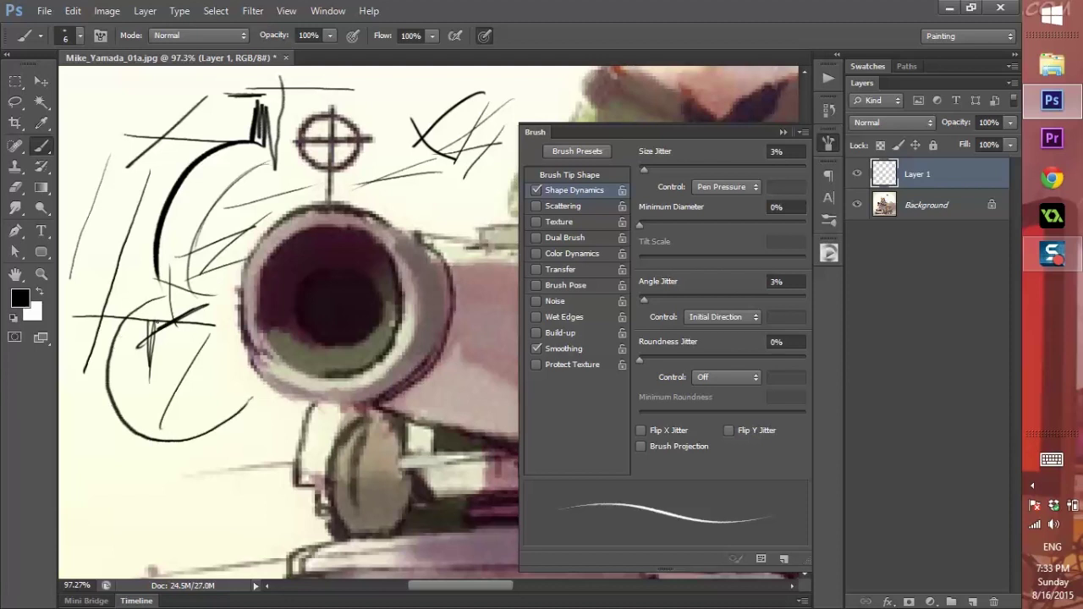
Add zigzag hatching over the left arc and lower-left curve, plus strokes near the top
left_click_drag(215, 390, 87, 435)
mouse_move(230, 372)
left_mouse_down()
mouse_move(128, 467)
mouse_move(227, 429)
left_mouse_up()
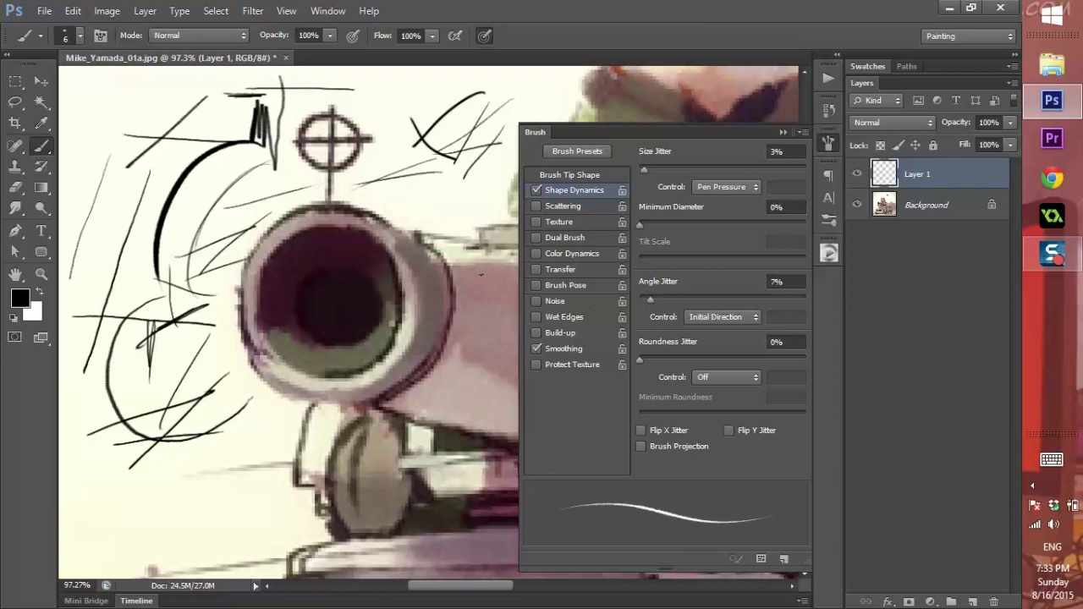
mouse_move(258, 184)
left_mouse_down()
mouse_move(175, 209)
mouse_move(174, 240)
left_mouse_up()
mouse_move(218, 211)
left_mouse_down()
mouse_move(135, 262)
mouse_move(152, 263)
left_mouse_up()
left_click_drag(133, 237, 70, 306)
left_click_drag(102, 247, 74, 348)
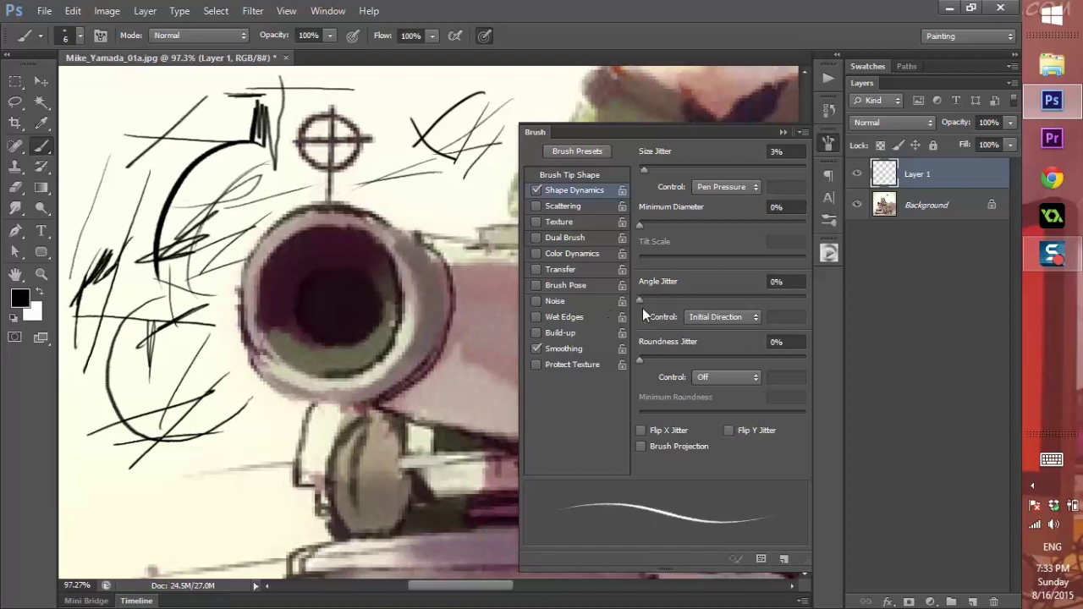
left_click_drag(368, 100, 469, 95)
left_click_drag(366, 118, 462, 87)
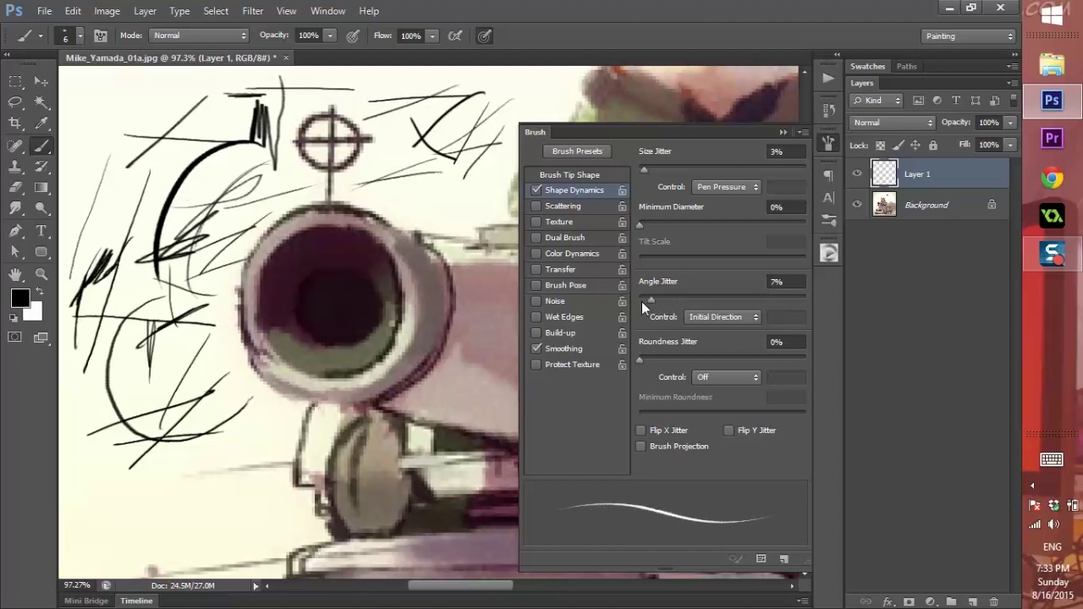
left_click(574, 176)
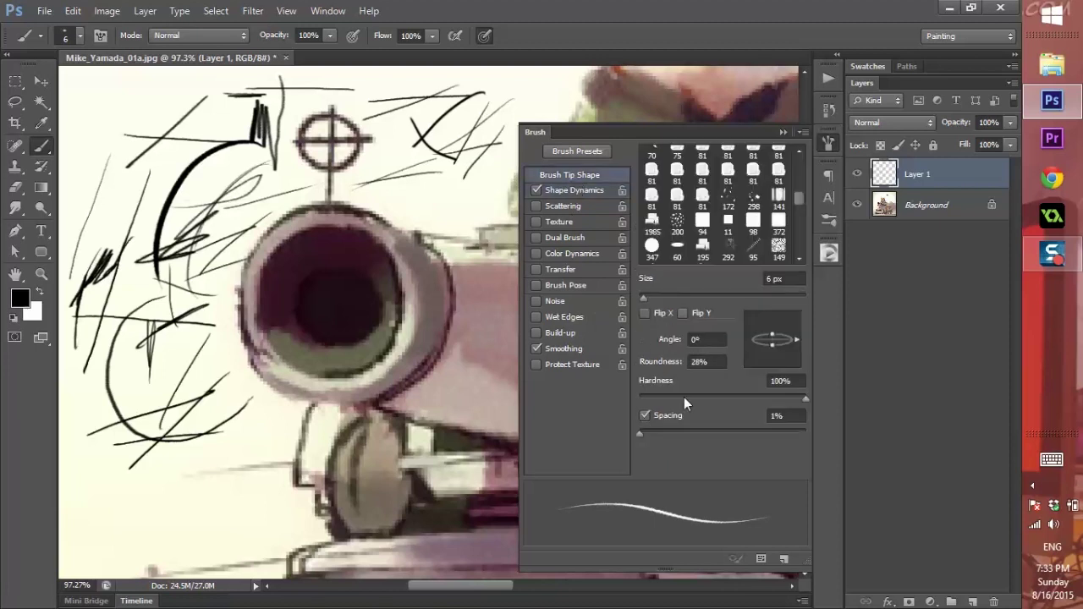
Test the ink brush at 214% spacing, then return spacing to 1% and paint more scribbles
mouse_move(637, 435)
left_mouse_down()
mouse_move(779, 438)
mouse_move(760, 440)
left_mouse_up()
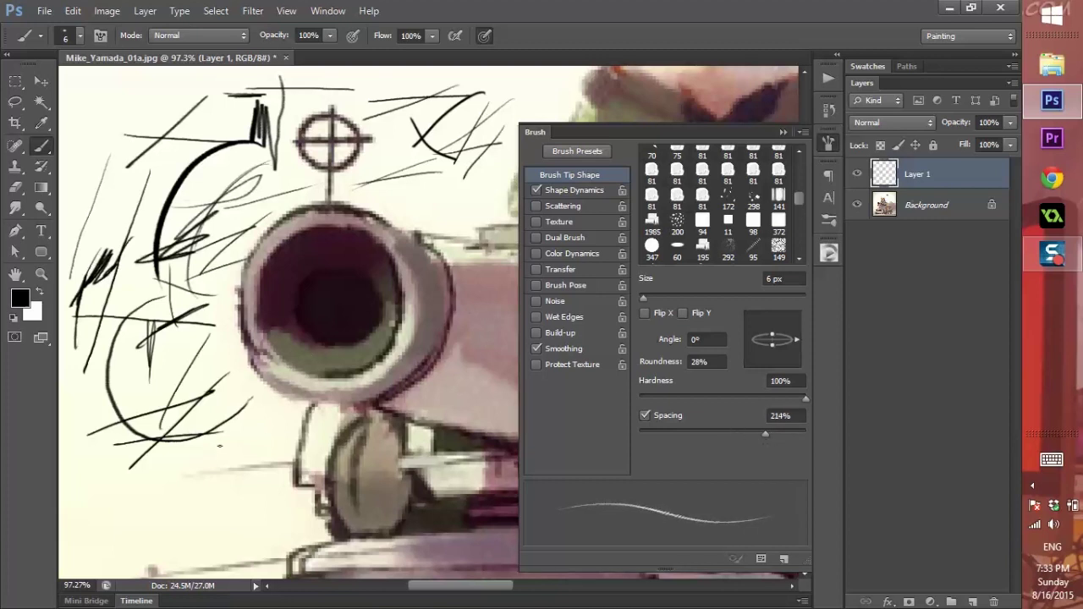
left_click_drag(276, 417, 135, 499)
mouse_move(244, 478)
left_mouse_down()
mouse_move(136, 499)
mouse_move(152, 502)
left_mouse_up()
left_click_drag(166, 462, 142, 535)
left_click_drag(760, 433, 640, 432)
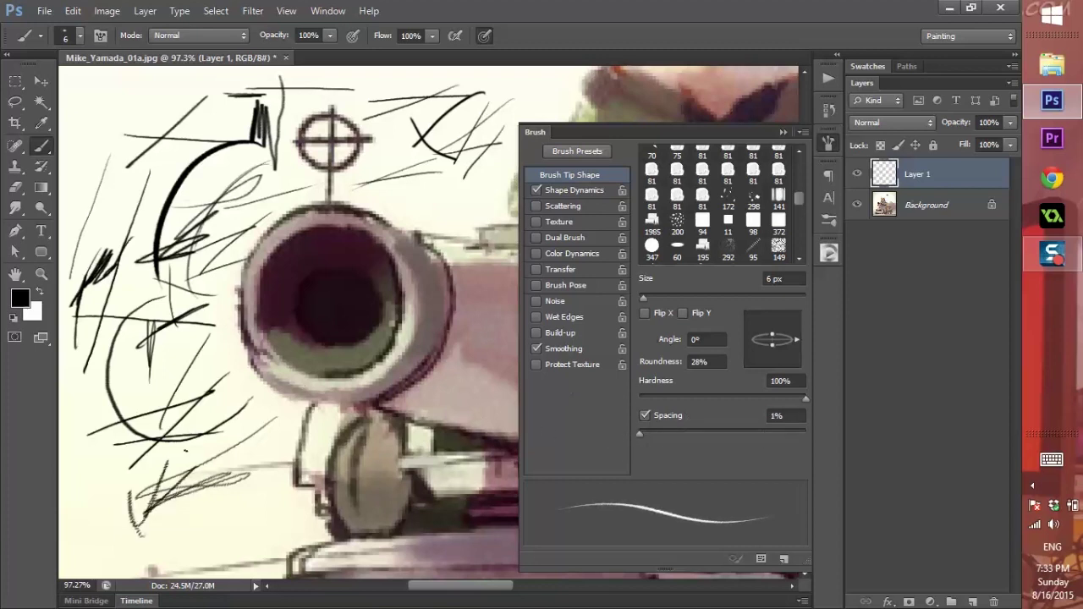
mouse_move(259, 507)
left_mouse_down()
mouse_move(171, 539)
mouse_move(243, 529)
mouse_move(192, 561)
mouse_move(273, 536)
left_mouse_up()
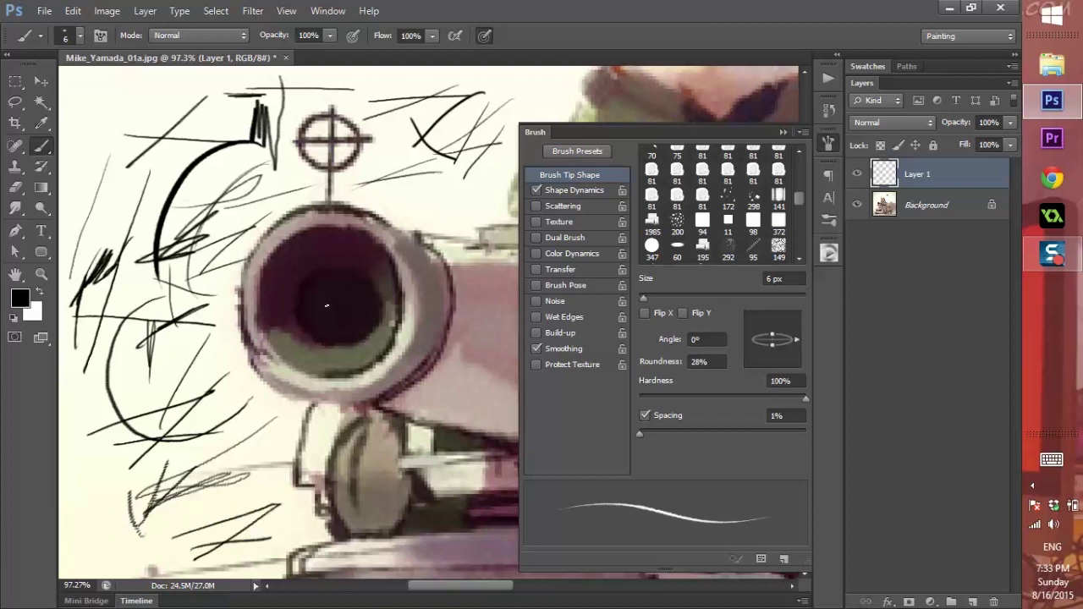
Delete all test scribbles from Layer 1, then briefly check the saved brush presets
key("Delete")
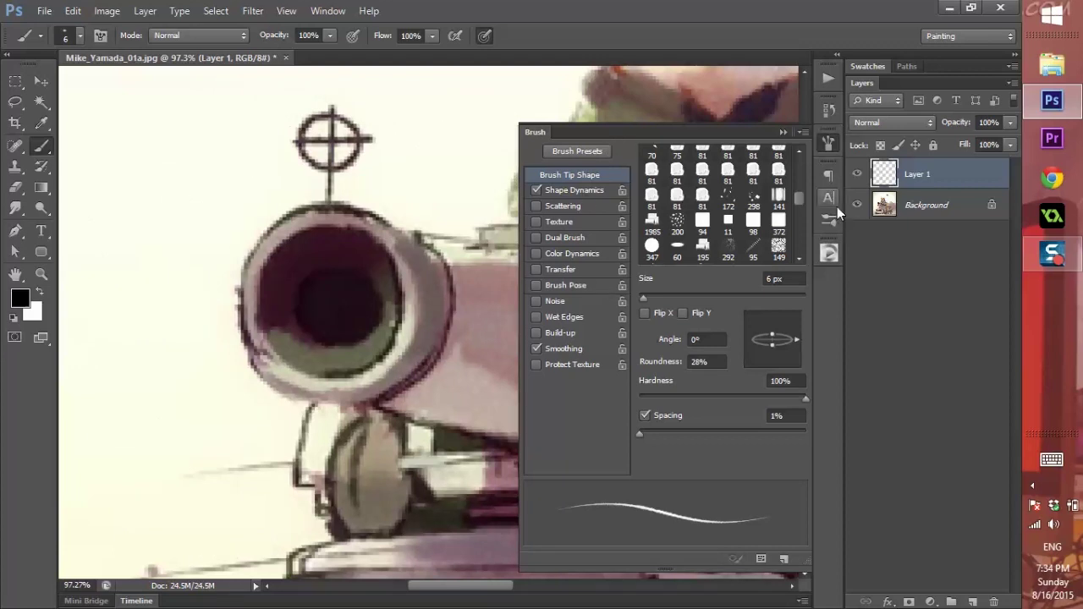
left_click(830, 253)
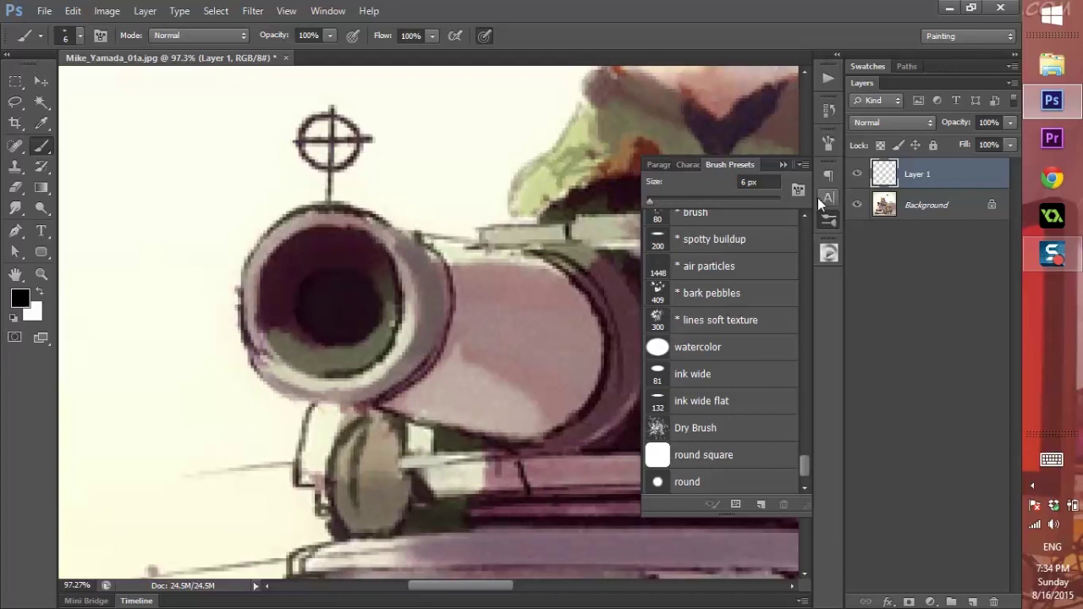
left_click(783, 166)
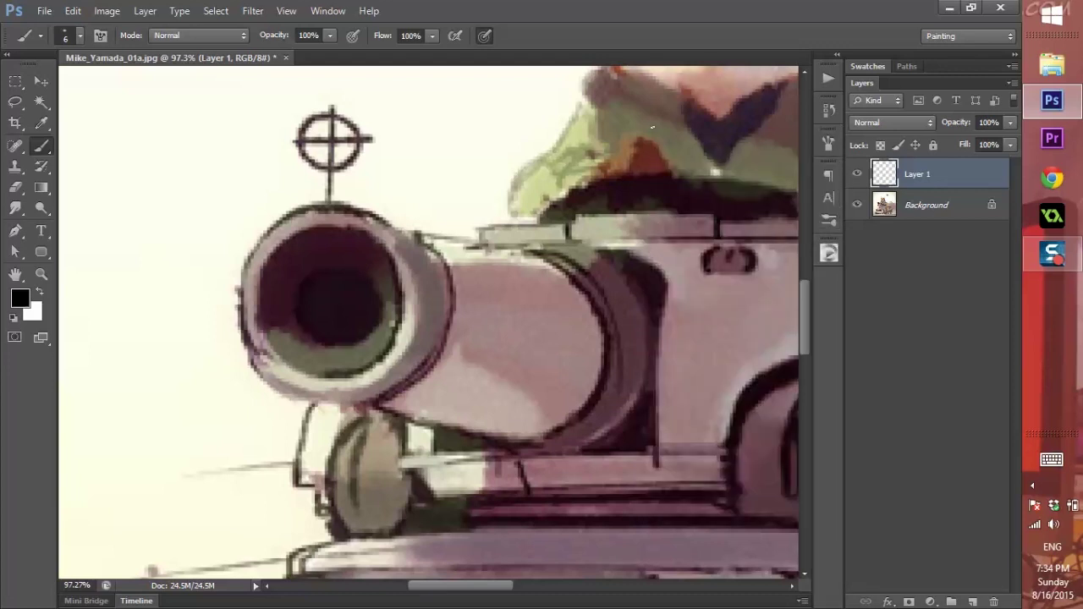
Load the 05 watercolor tool preset, a 146 px brush at 66% flow
left_click(328, 10)
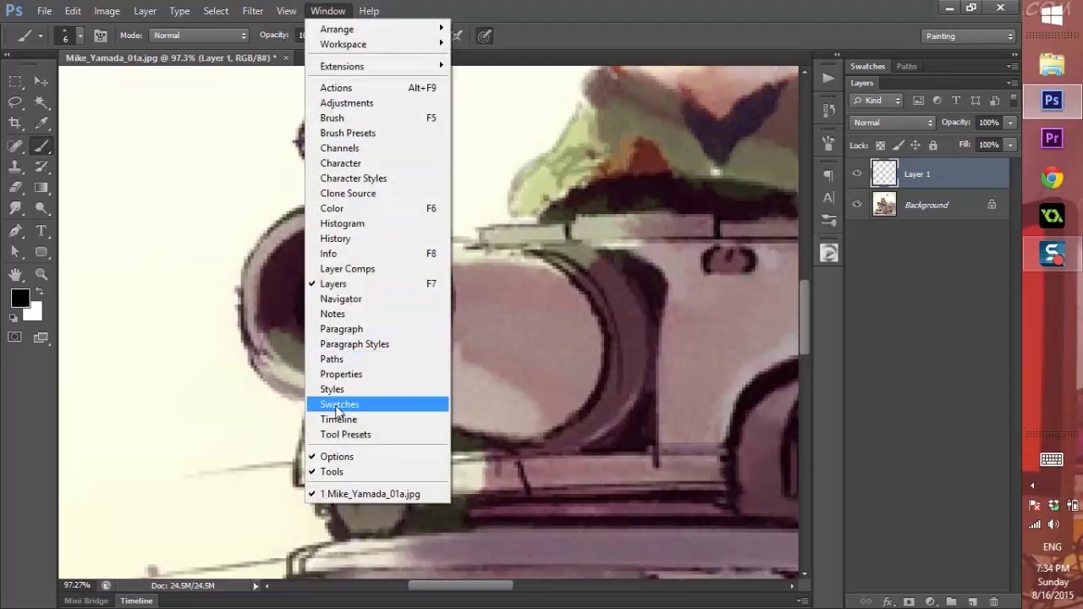
left_click(343, 434)
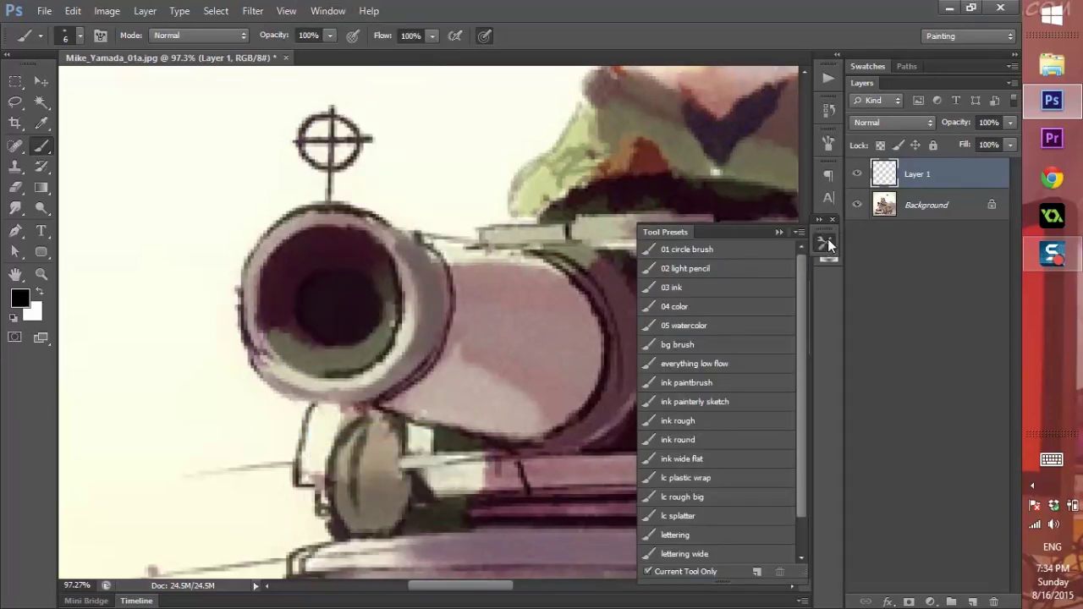
left_click(828, 245)
left_click(827, 256)
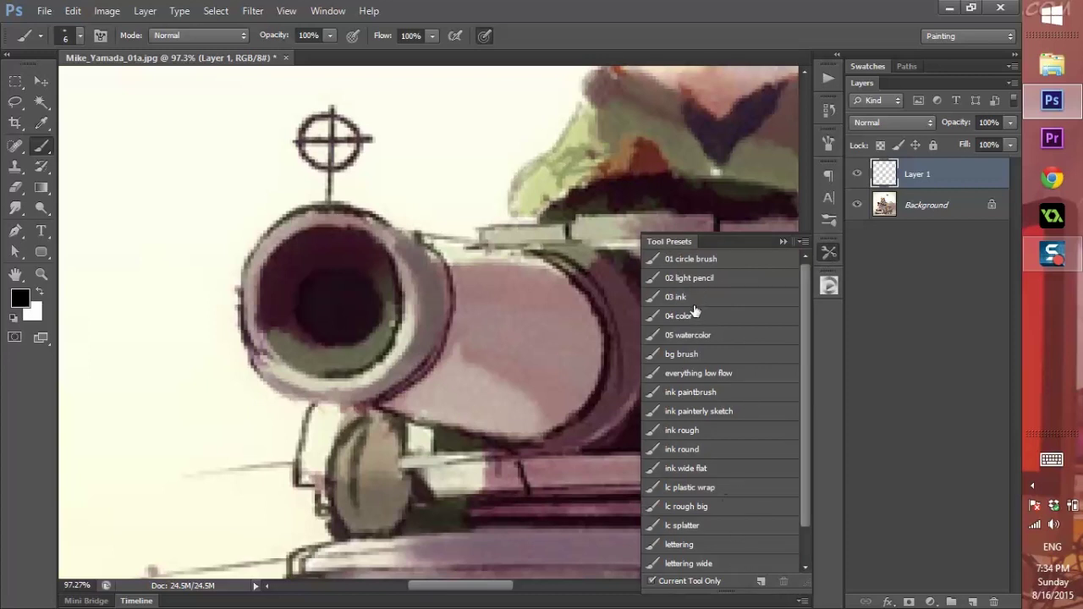
left_click(698, 338)
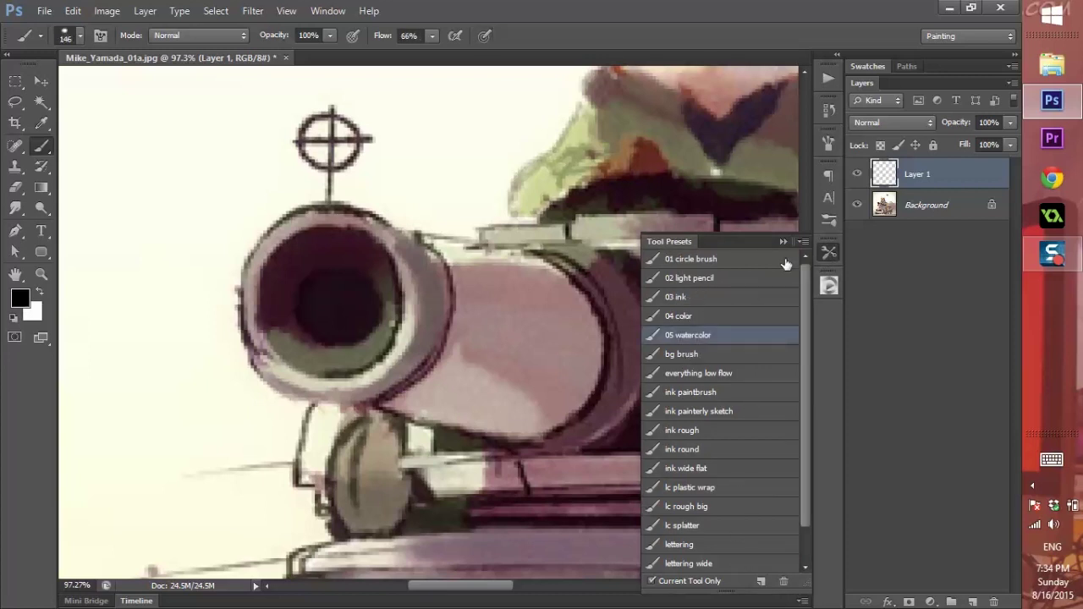
left_click(783, 242)
Paint three thick black watercolor test strokes across the tank and gun barrel
mouse_move(218, 144)
left_mouse_down()
mouse_move(126, 290)
mouse_move(225, 355)
mouse_move(229, 339)
left_mouse_up()
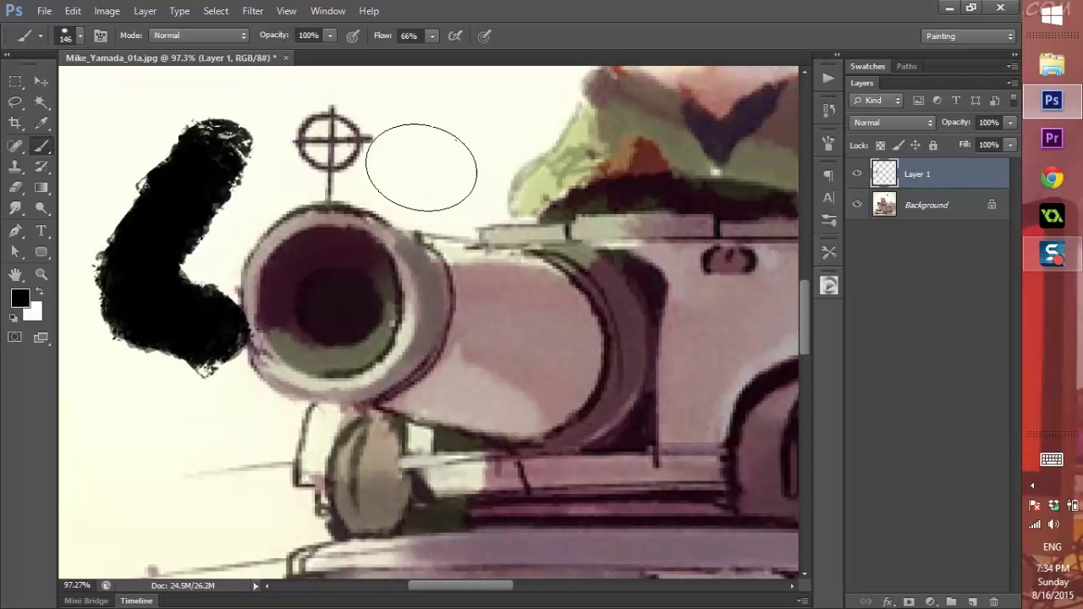
mouse_move(171, 309)
left_mouse_down()
mouse_move(169, 464)
mouse_move(242, 363)
mouse_move(420, 186)
mouse_move(499, 149)
left_mouse_up()
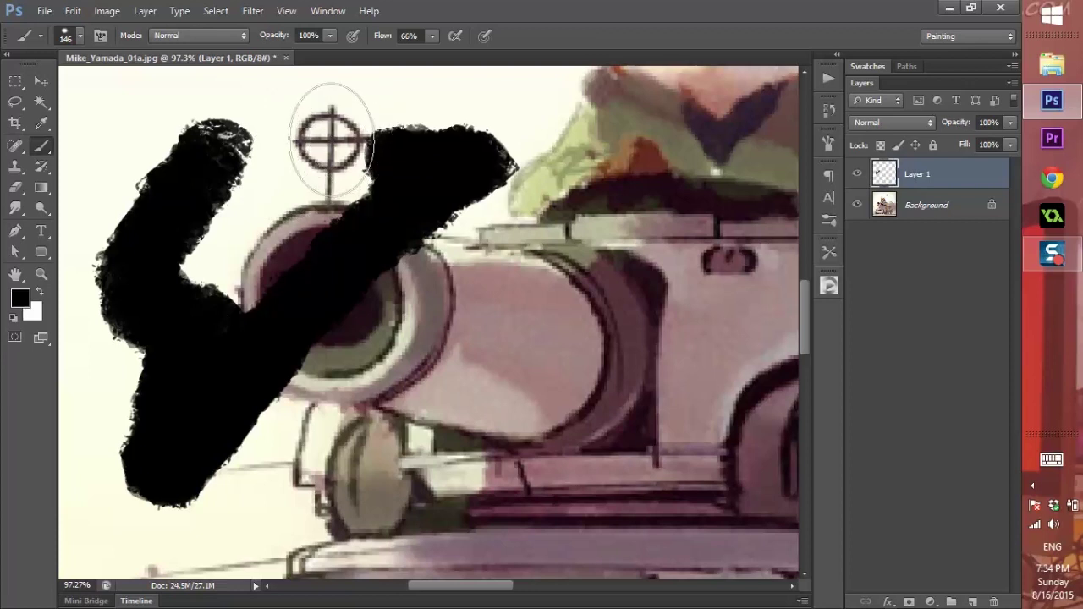
mouse_move(331, 139)
left_mouse_down()
mouse_move(292, 166)
mouse_move(222, 250)
mouse_move(145, 355)
mouse_move(124, 406)
left_mouse_up()
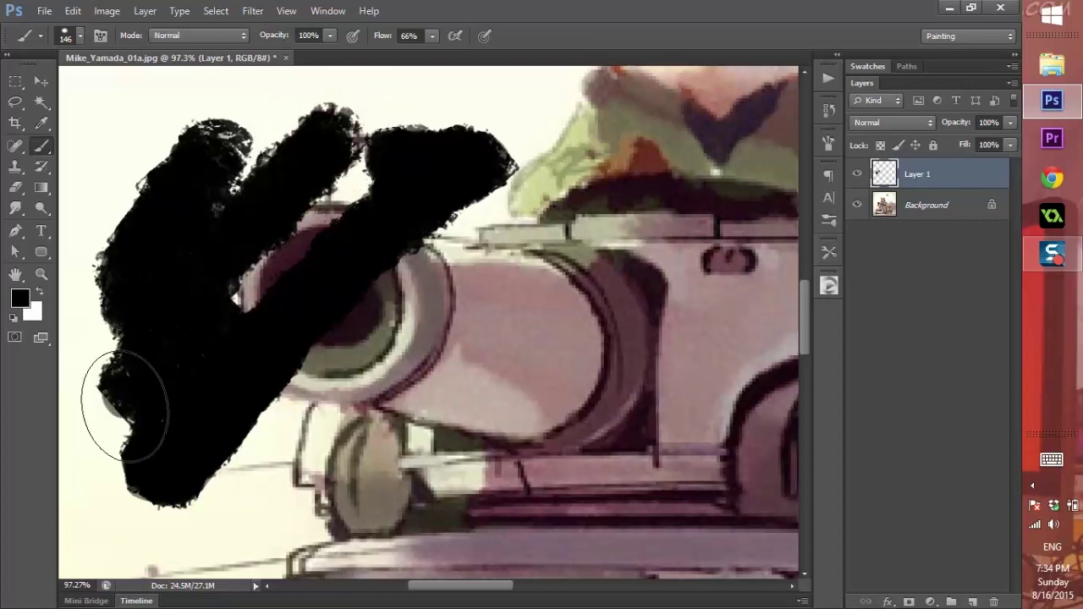
Lower flow to 63%, paint textured strokes at upper right, then drop flow to 8%
left_click(432, 35)
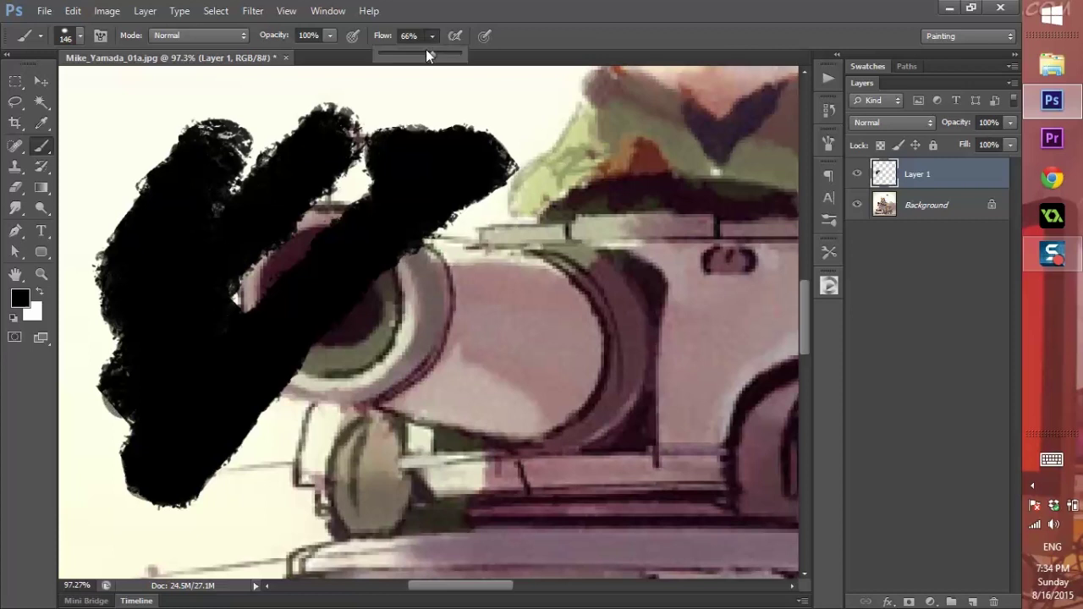
left_click_drag(433, 54, 430, 57)
left_click(434, 37)
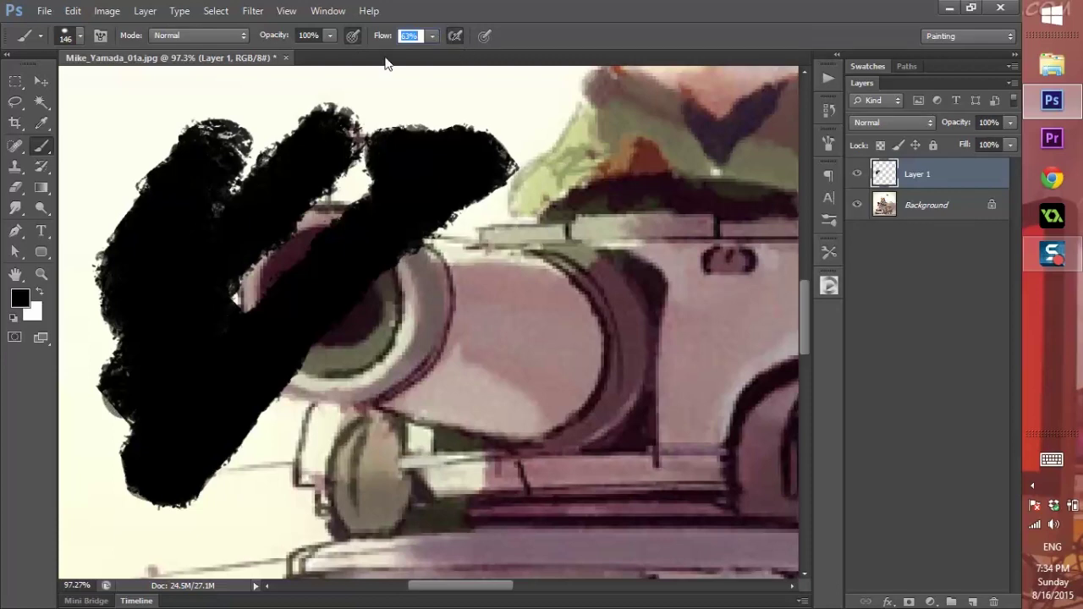
mouse_move(529, 258)
left_mouse_down()
mouse_move(482, 380)
mouse_move(369, 461)
mouse_move(542, 270)
mouse_move(507, 385)
mouse_move(550, 313)
mouse_move(415, 412)
mouse_move(483, 302)
mouse_move(435, 382)
mouse_move(471, 338)
mouse_move(468, 365)
mouse_move(459, 363)
mouse_move(609, 285)
mouse_move(725, 244)
mouse_move(515, 479)
mouse_move(471, 482)
left_mouse_up()
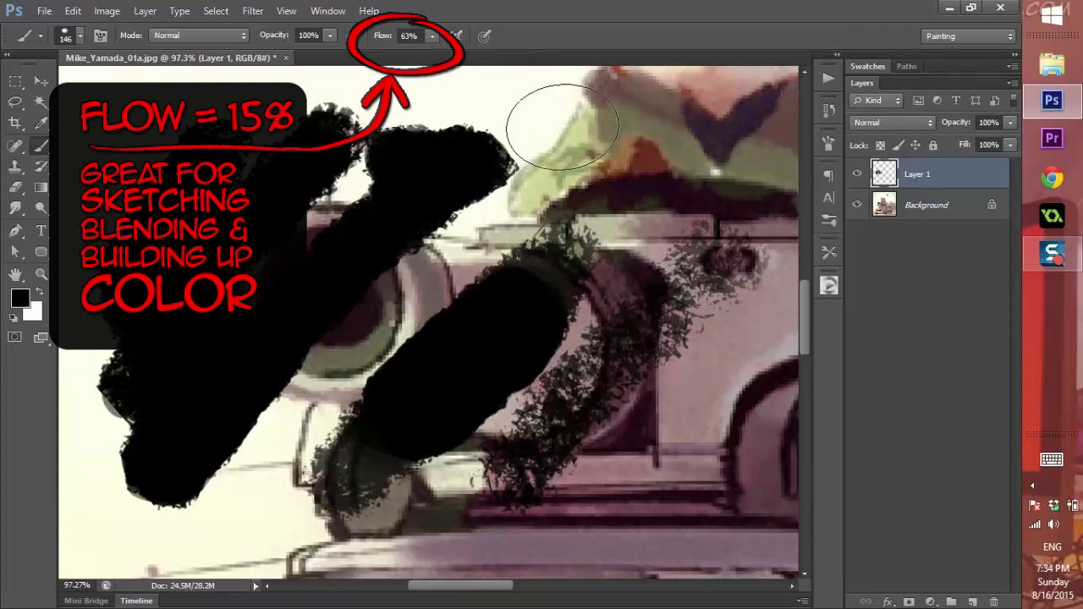
mouse_move(671, 181)
left_mouse_down()
mouse_move(726, 149)
mouse_move(653, 225)
mouse_move(662, 161)
left_mouse_up()
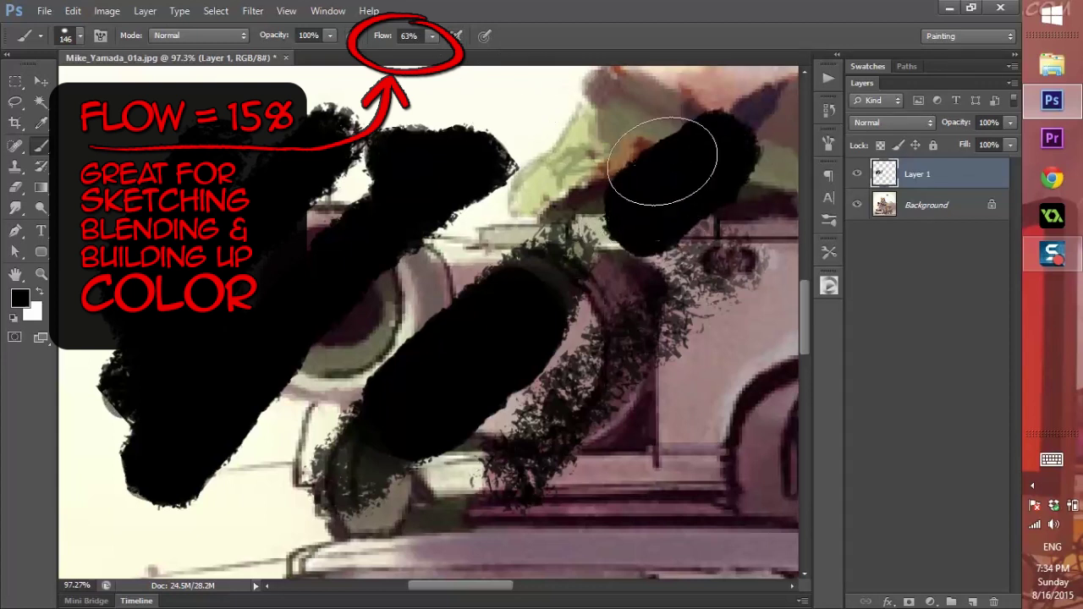
left_click(432, 36)
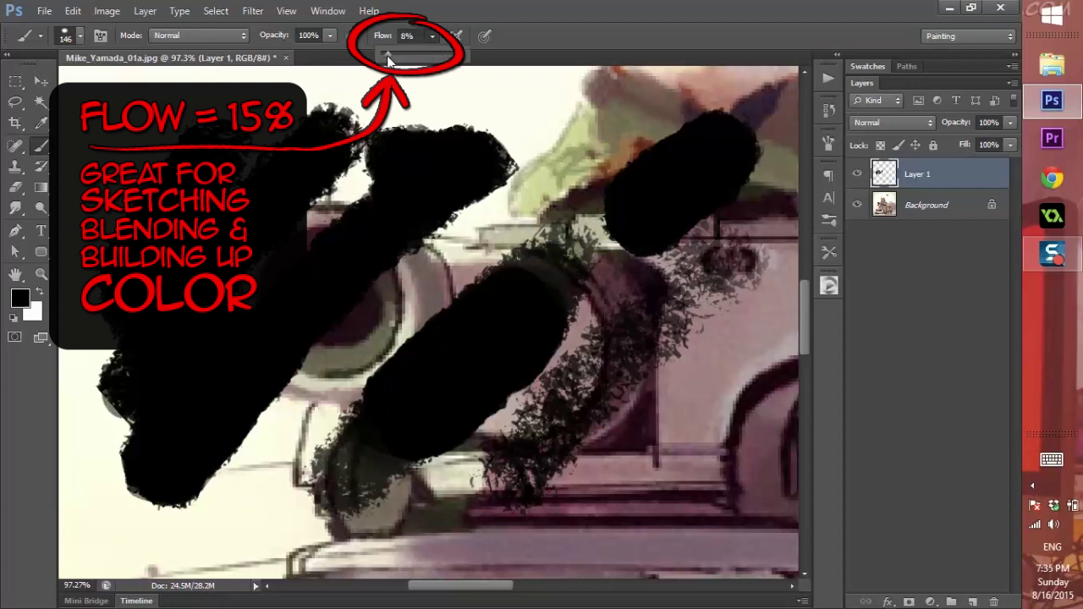
left_click_drag(386, 55, 384, 55)
Paint a soft dark patch, translucent grey dabs at upper left, and a low-flow stroke near the top
mouse_move(616, 145)
left_mouse_down()
mouse_move(592, 181)
mouse_move(544, 169)
mouse_move(543, 179)
mouse_move(567, 116)
left_mouse_up()
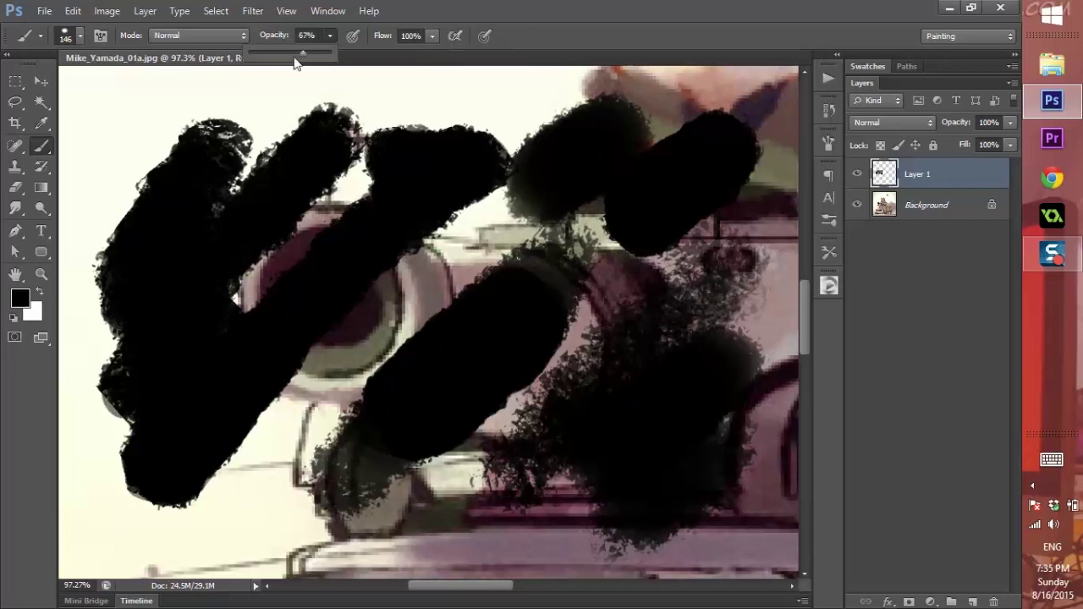
left_click_drag(261, 70, 263, 70)
mouse_move(136, 135)
left_mouse_down()
mouse_move(115, 116)
mouse_move(113, 158)
mouse_move(145, 126)
mouse_move(109, 216)
mouse_move(201, 138)
mouse_move(116, 205)
mouse_move(121, 181)
mouse_move(172, 142)
mouse_move(174, 157)
mouse_move(169, 137)
mouse_move(133, 188)
mouse_move(170, 154)
mouse_move(133, 189)
mouse_move(174, 116)
mouse_move(140, 174)
mouse_move(141, 195)
mouse_move(186, 188)
mouse_move(196, 225)
mouse_move(183, 193)
mouse_move(218, 135)
left_mouse_up()
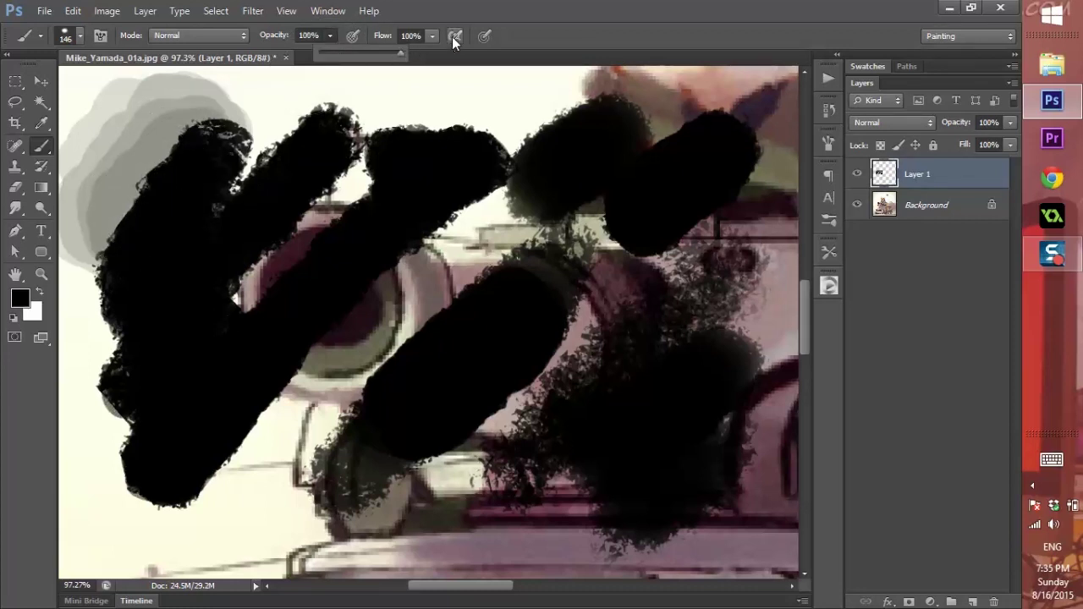
mouse_move(390, 89)
left_mouse_down()
mouse_move(398, 109)
mouse_move(617, 53)
left_mouse_up()
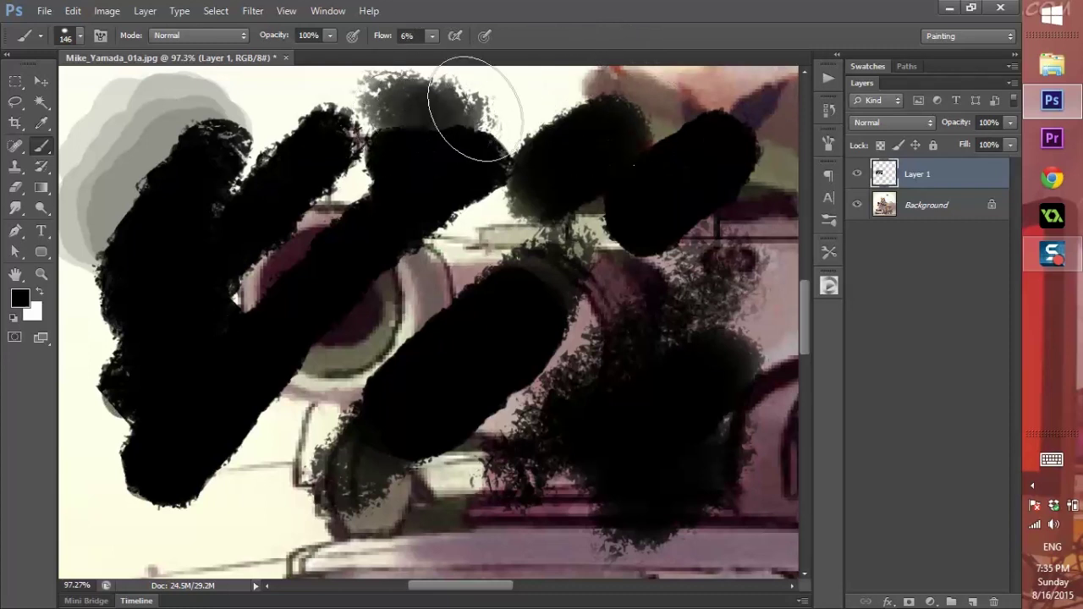
left_click(827, 146)
Review the Dual Brush settings and paint a soft stroke along the middle black mark
left_click(568, 237)
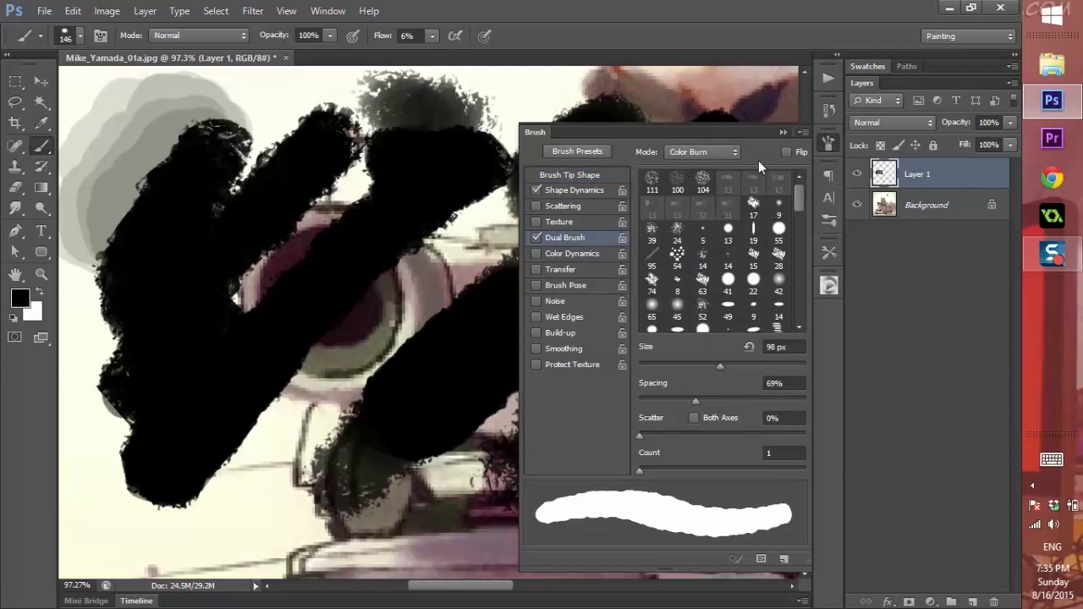
left_click(782, 132)
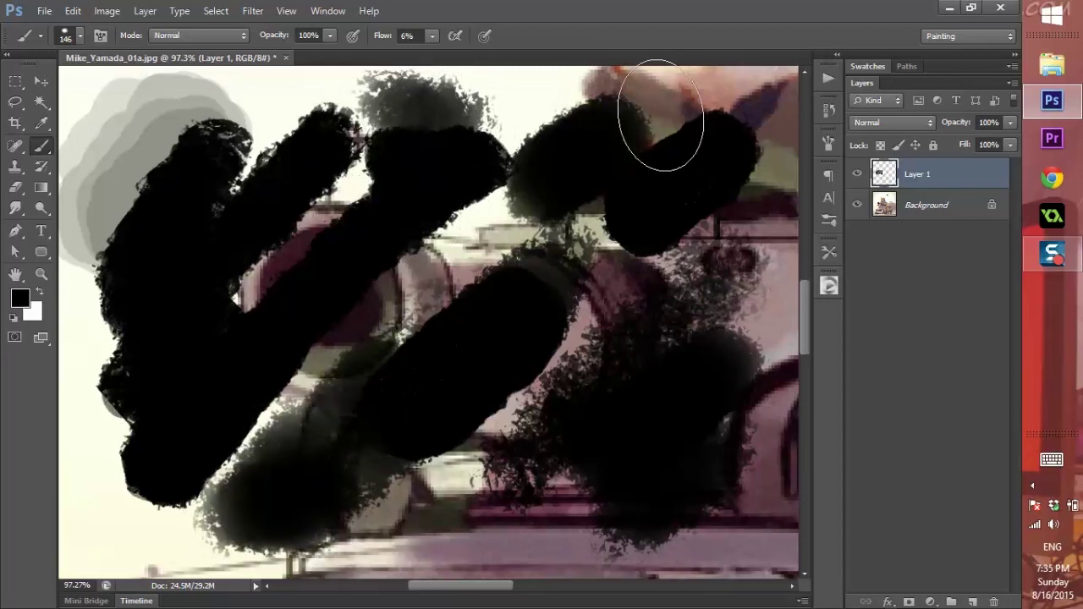
mouse_move(346, 394)
left_mouse_down()
mouse_move(378, 313)
mouse_move(406, 285)
mouse_move(469, 271)
left_mouse_up()
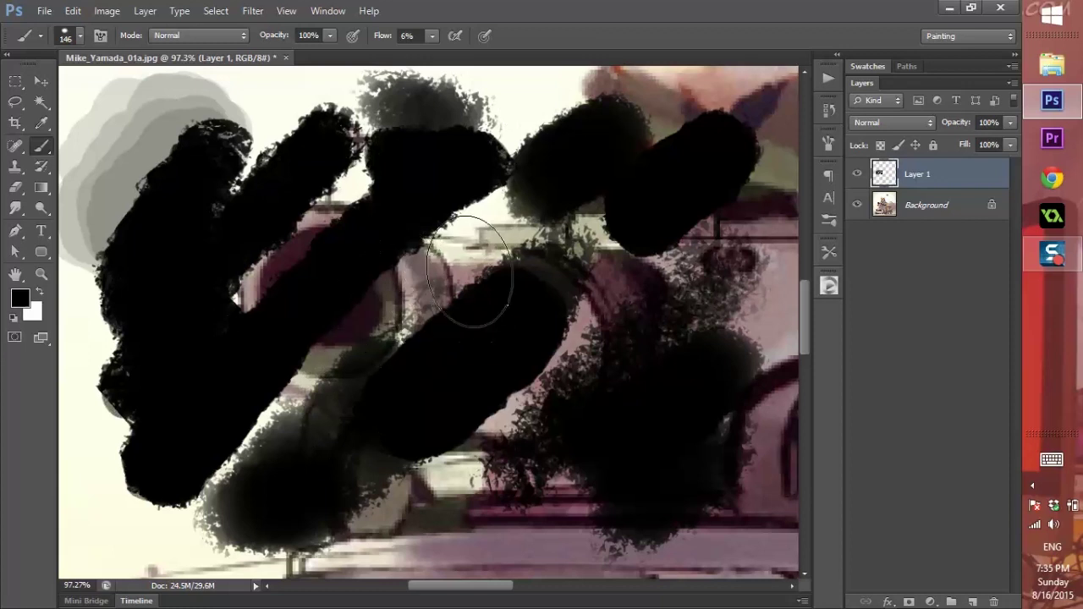
Browse through the saved tool presets list
left_click(829, 253)
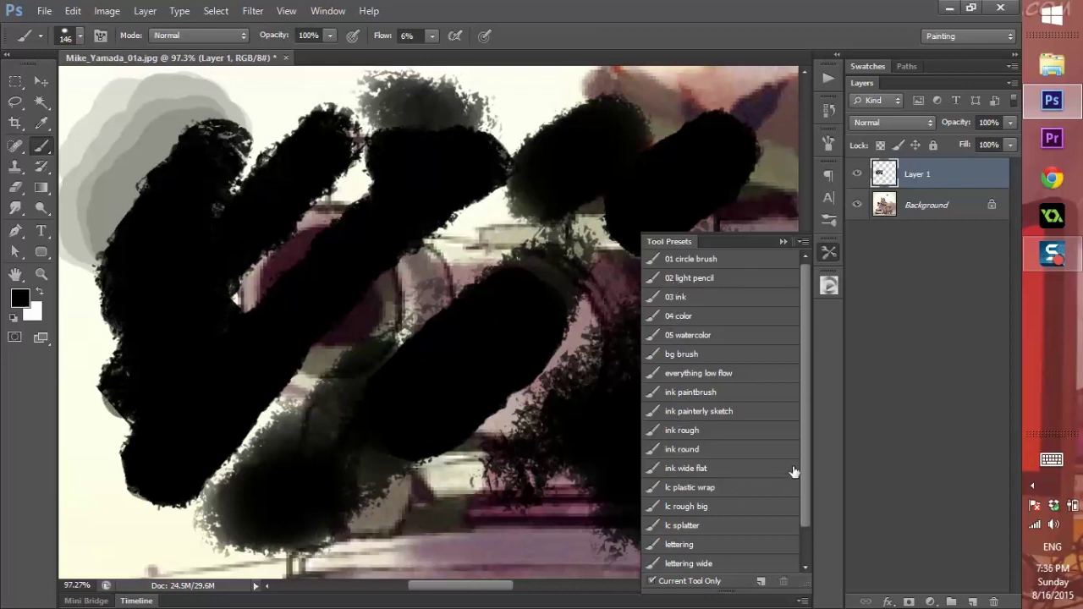
left_click_drag(804, 475, 798, 529)
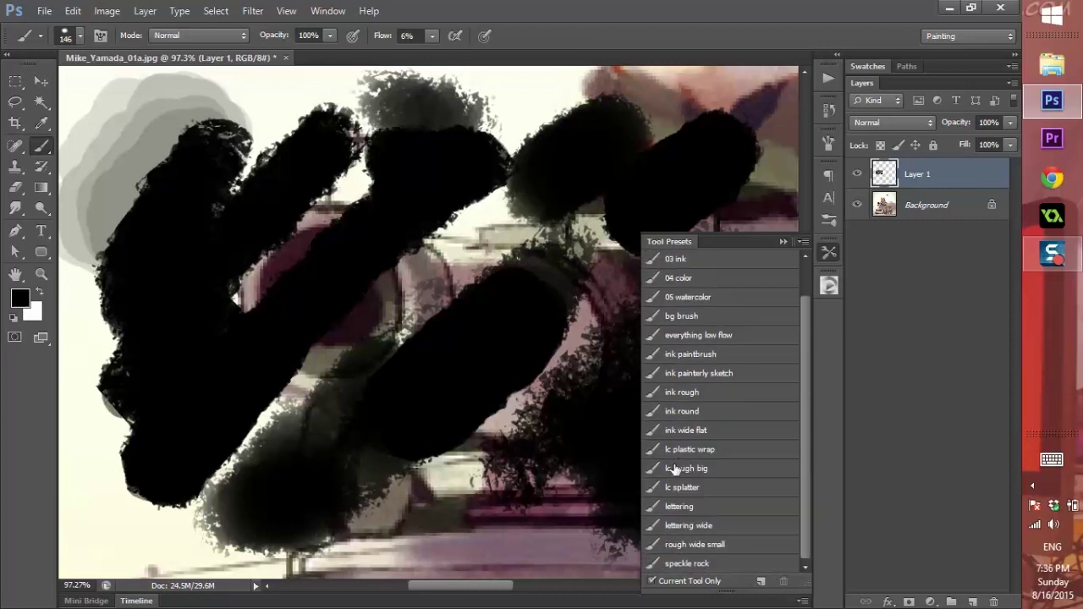
left_click_drag(802, 519, 814, 425)
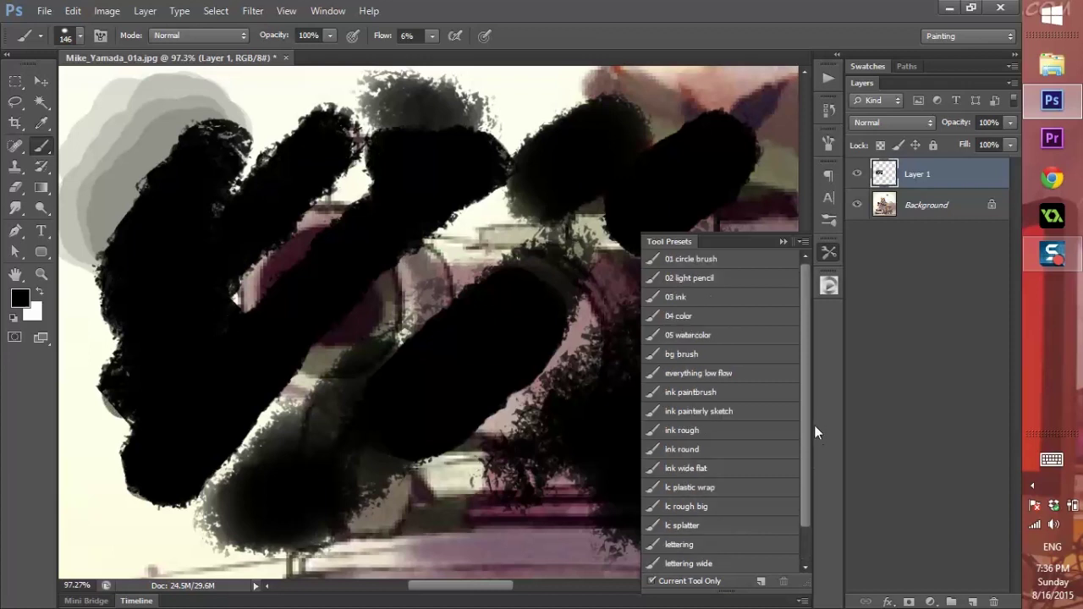
left_click(783, 242)
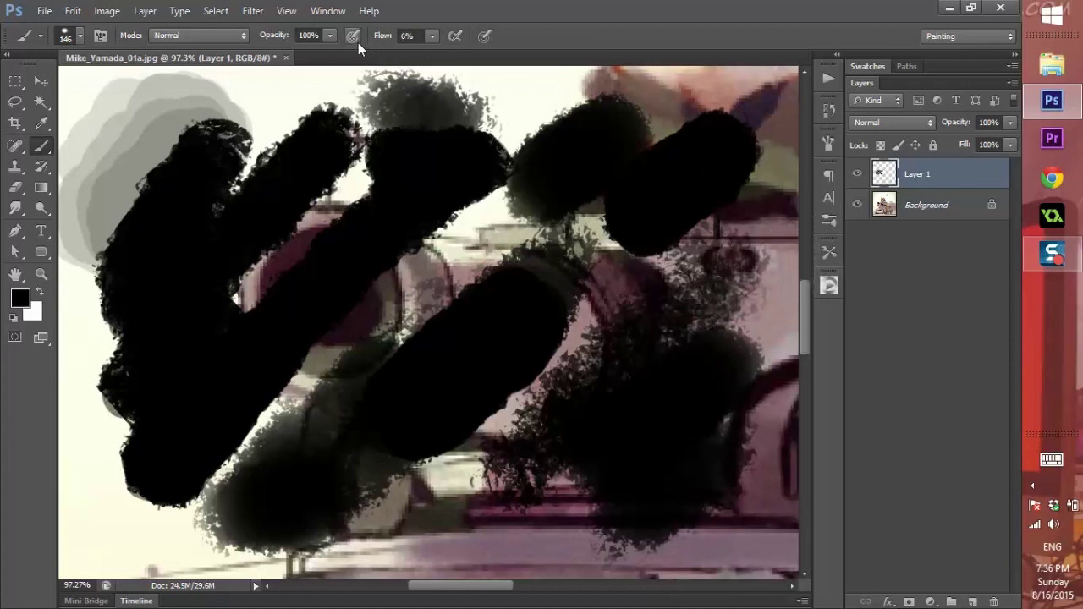
Set brush flow back to 100% and clear all strokes from Layer 1
left_click(432, 35)
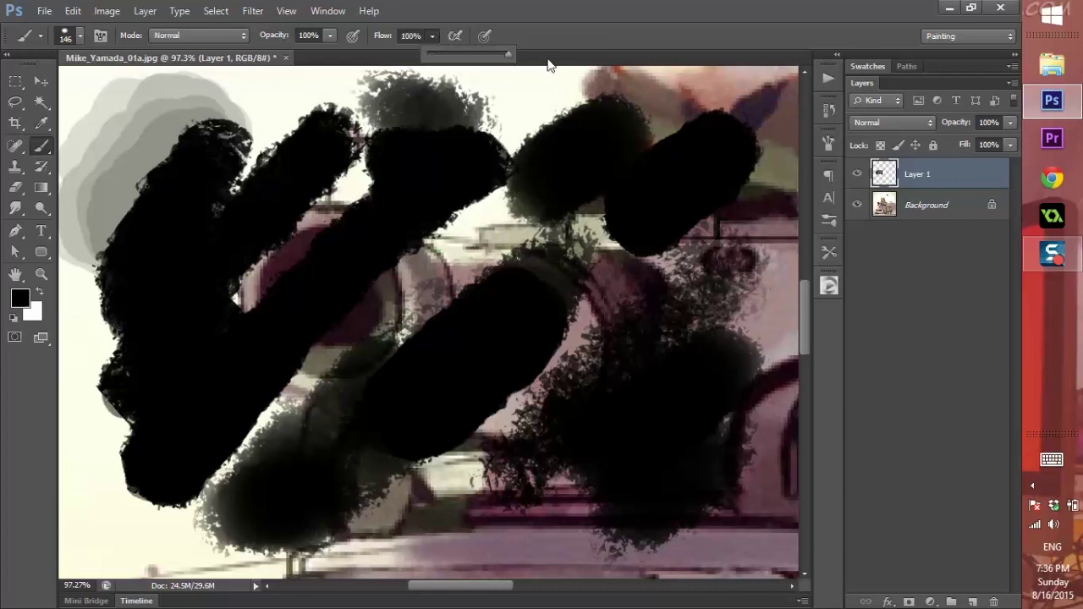
left_click(446, 207)
key("ctrl+a")
key("Delete")
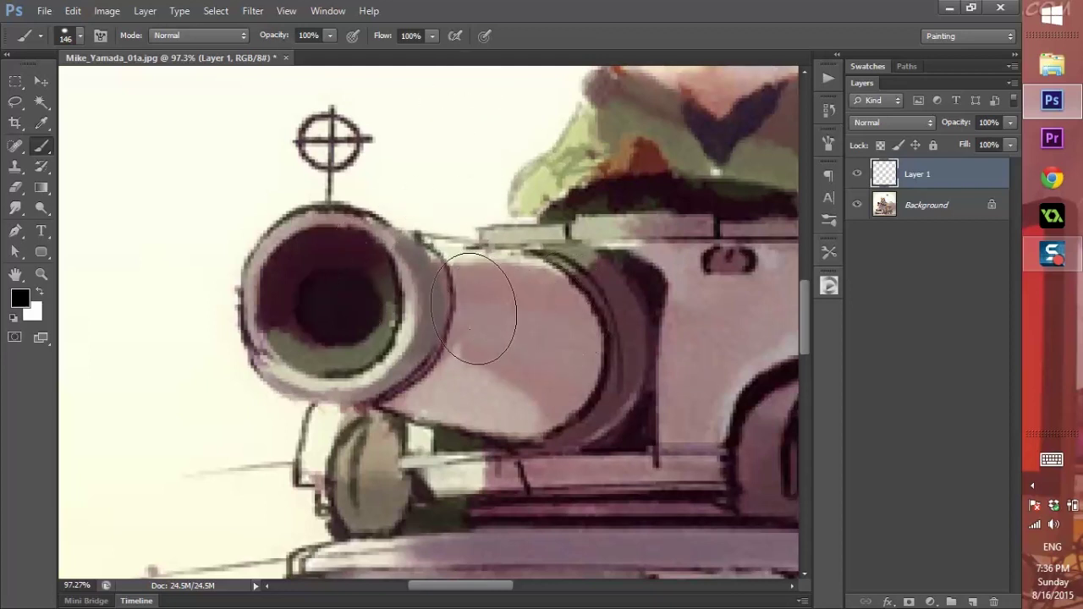
Sample the barrel's mauve, paint a vertical stroke, then paint above the barrel at 15% flow
left_click(513, 290, "alt")
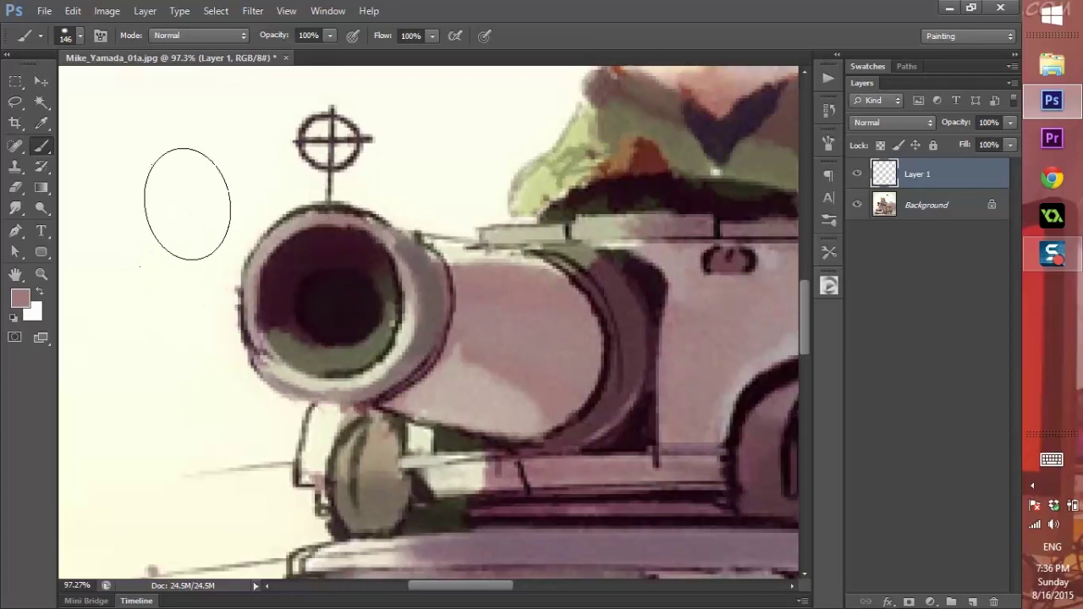
left_click_drag(189, 200, 174, 329)
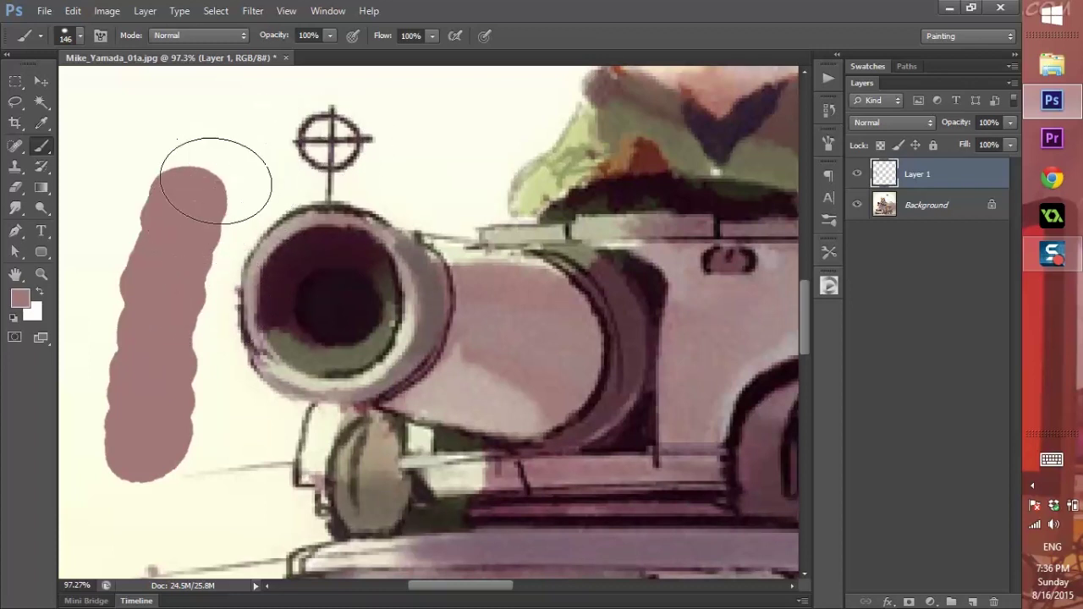
left_click_drag(433, 36, 393, 66)
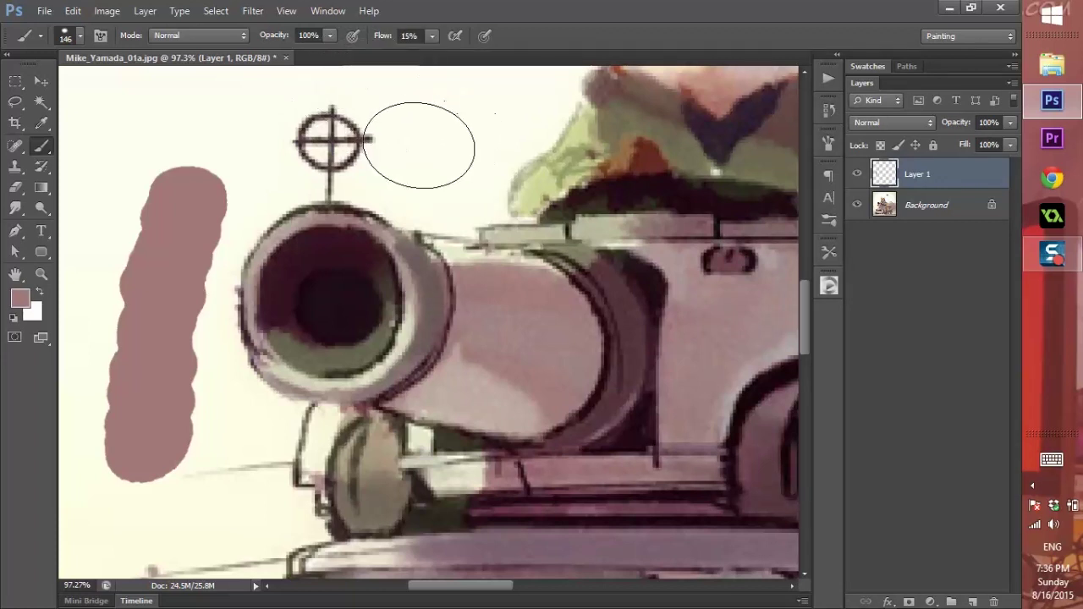
mouse_move(421, 133)
left_mouse_down()
mouse_move(493, 121)
mouse_move(458, 146)
mouse_move(471, 140)
mouse_move(428, 113)
mouse_move(314, 126)
mouse_move(196, 157)
mouse_move(244, 150)
mouse_move(155, 230)
mouse_move(141, 198)
mouse_move(108, 221)
mouse_move(169, 338)
mouse_move(242, 205)
mouse_move(361, 108)
left_mouse_up()
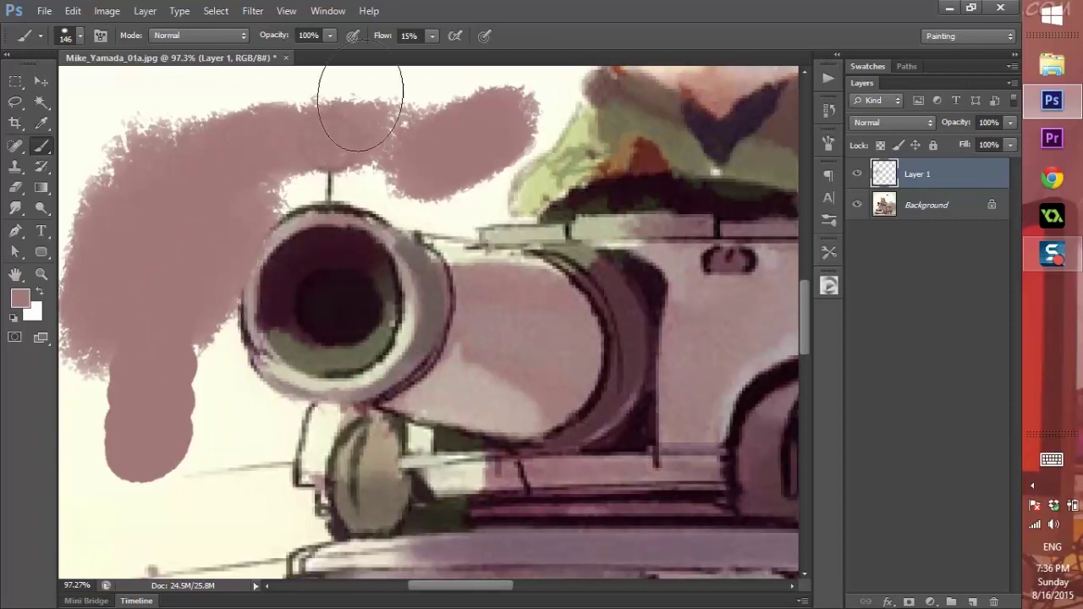
With Airbrush on, build up mauve around the barrel and a pale pink patch above it
left_click(455, 36)
mouse_move(212, 447)
left_mouse_down()
mouse_move(202, 511)
mouse_move(224, 502)
mouse_move(235, 474)
mouse_move(273, 495)
mouse_move(197, 441)
mouse_move(202, 366)
mouse_move(173, 413)
mouse_move(262, 231)
mouse_move(241, 254)
left_mouse_up()
mouse_move(367, 142)
left_mouse_down()
mouse_move(380, 144)
mouse_move(391, 196)
left_mouse_up()
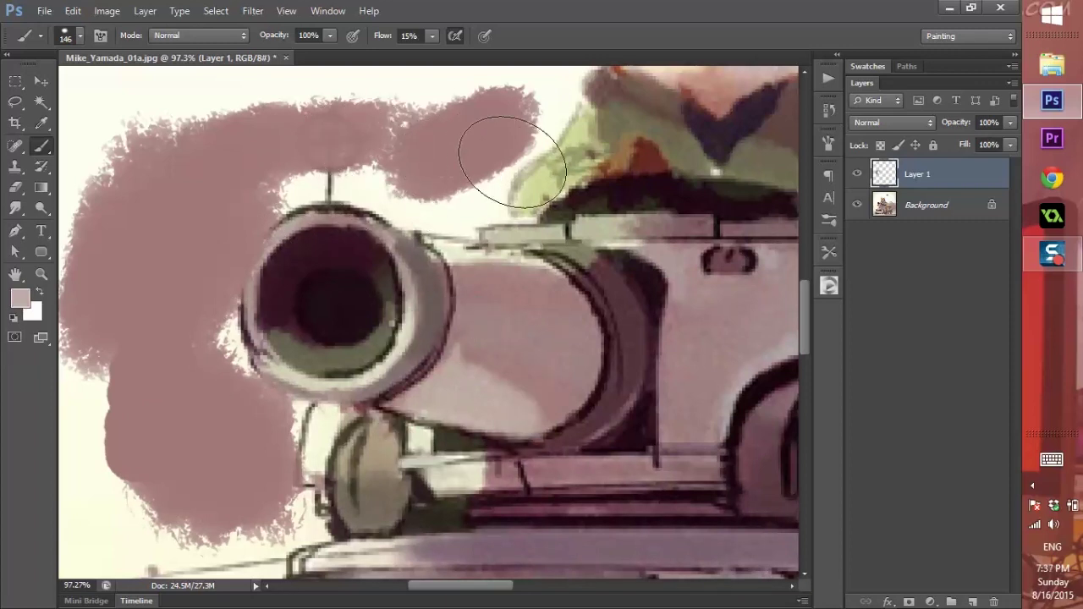
mouse_move(507, 145)
left_mouse_down()
mouse_move(537, 175)
mouse_move(470, 213)
left_mouse_up()
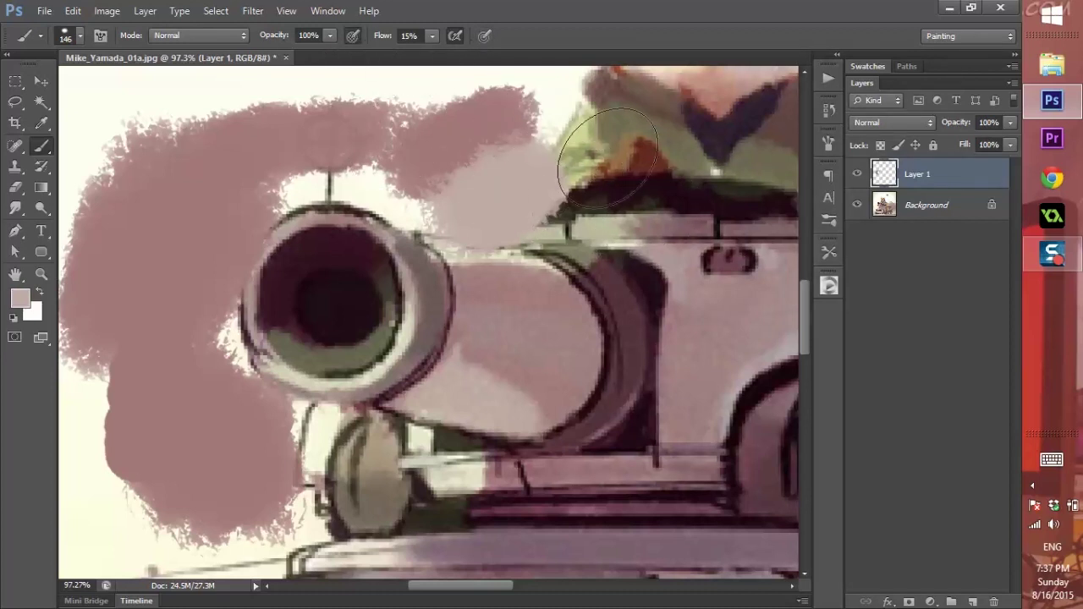
left_click(829, 253)
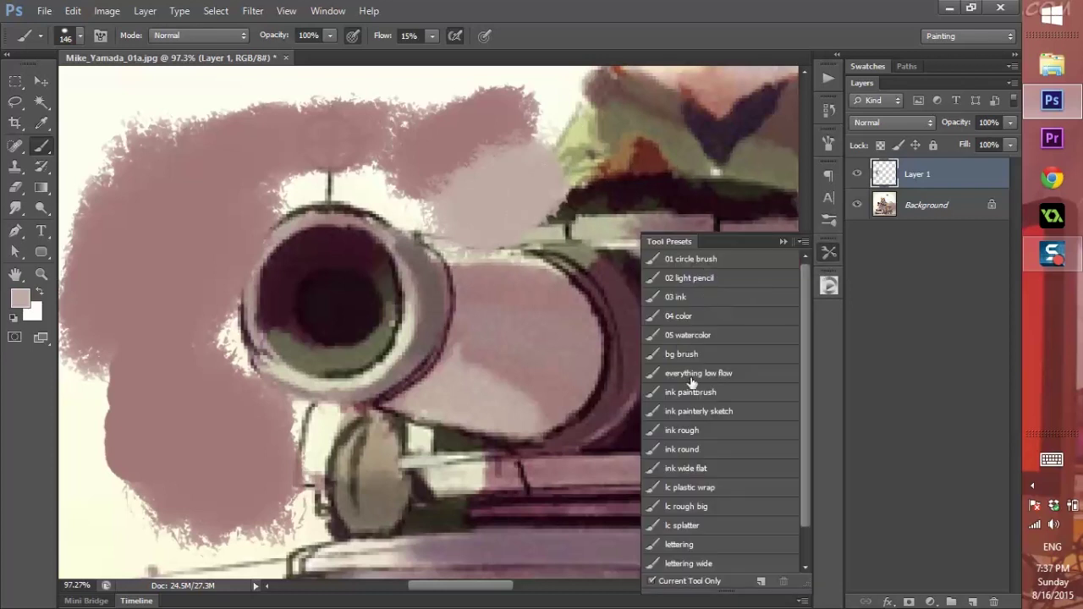
left_click(782, 242)
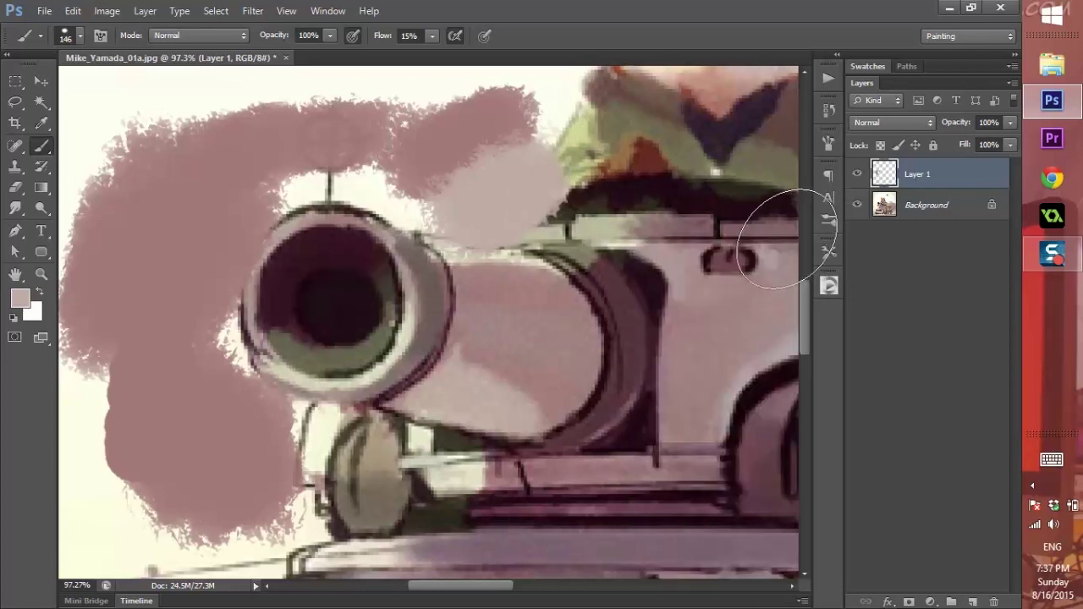
left_click(829, 224)
left_click(802, 166)
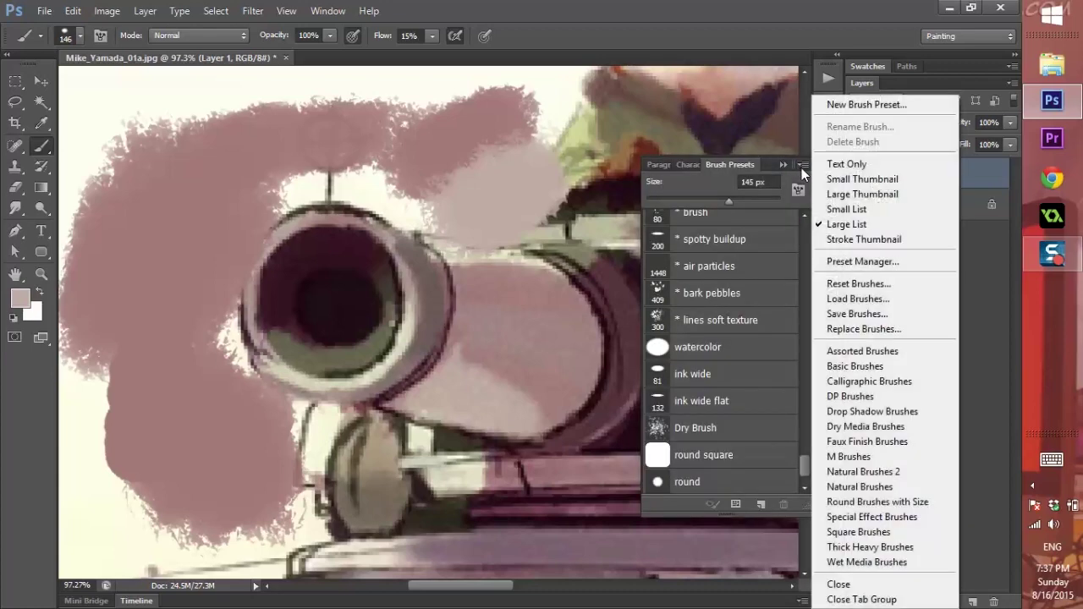
left_click(845, 314)
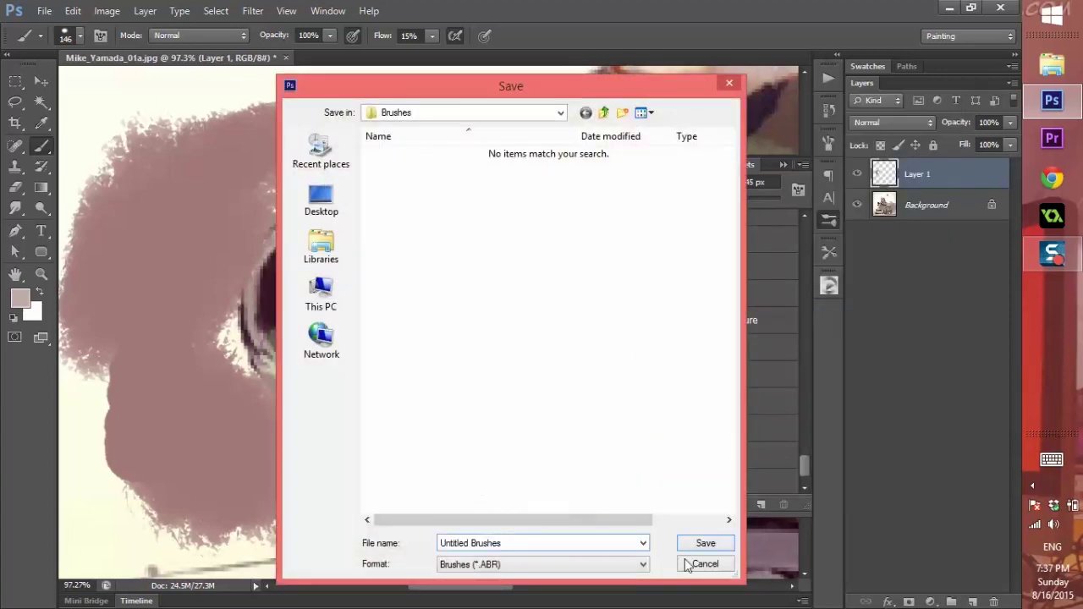
left_click(704, 563)
left_click(829, 253)
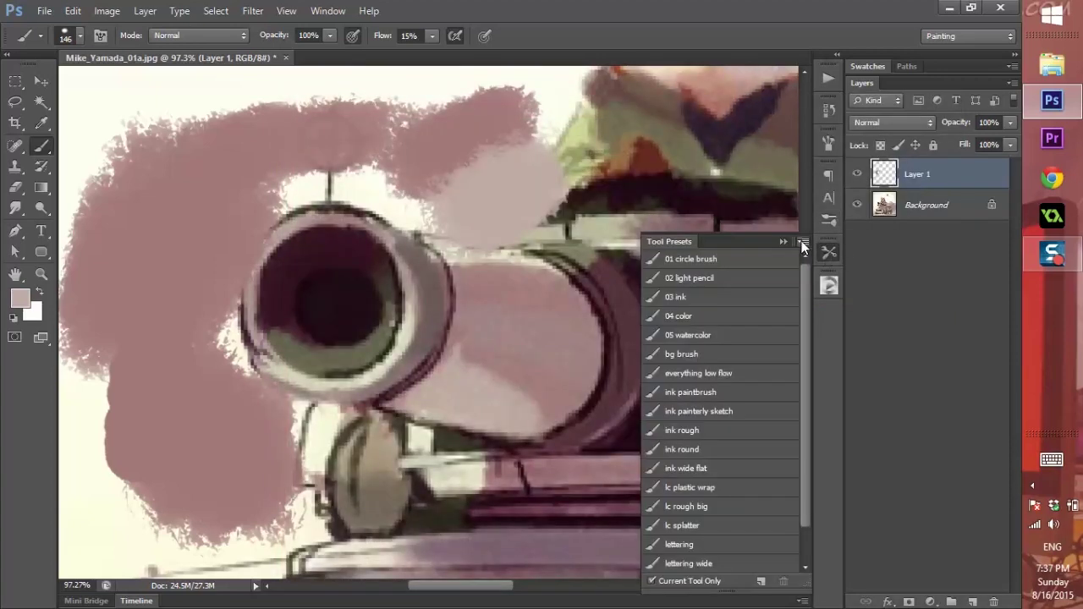
left_click(802, 243)
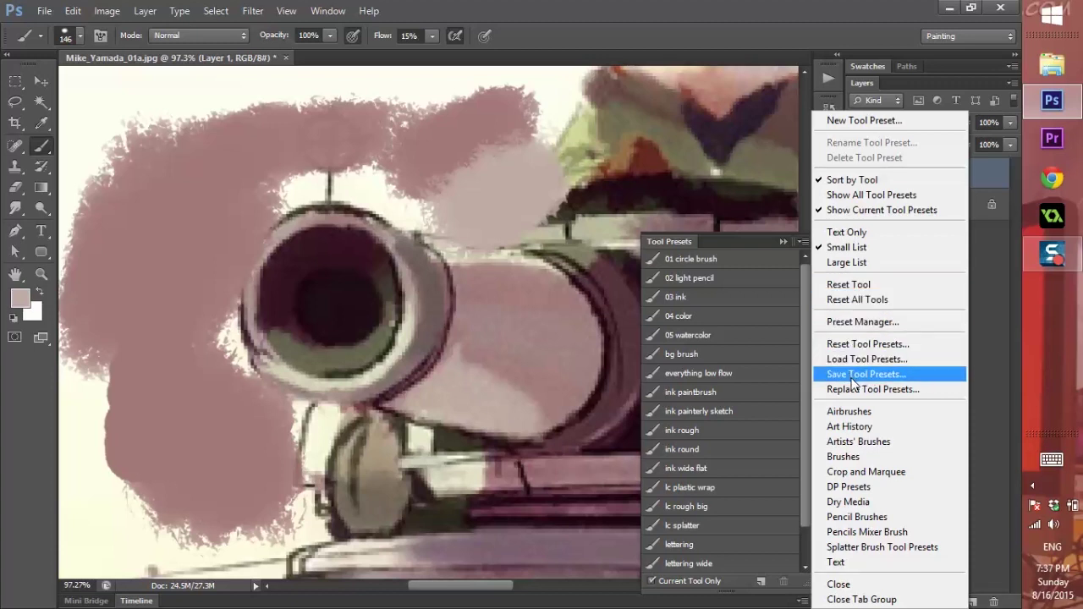
left_click(784, 241)
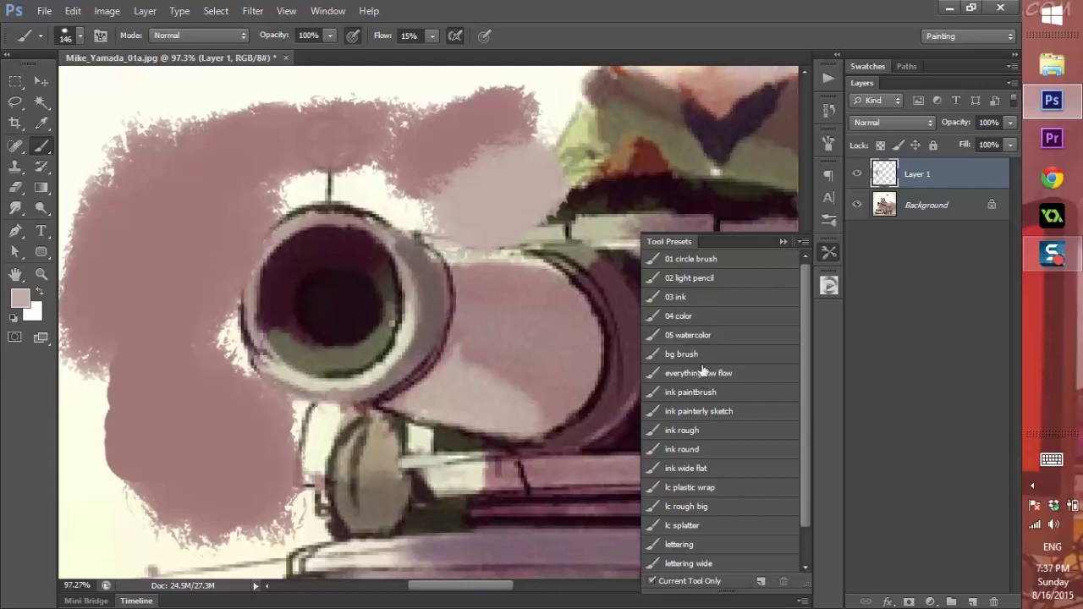
left_click_drag(803, 454, 808, 428)
left_click(783, 241)
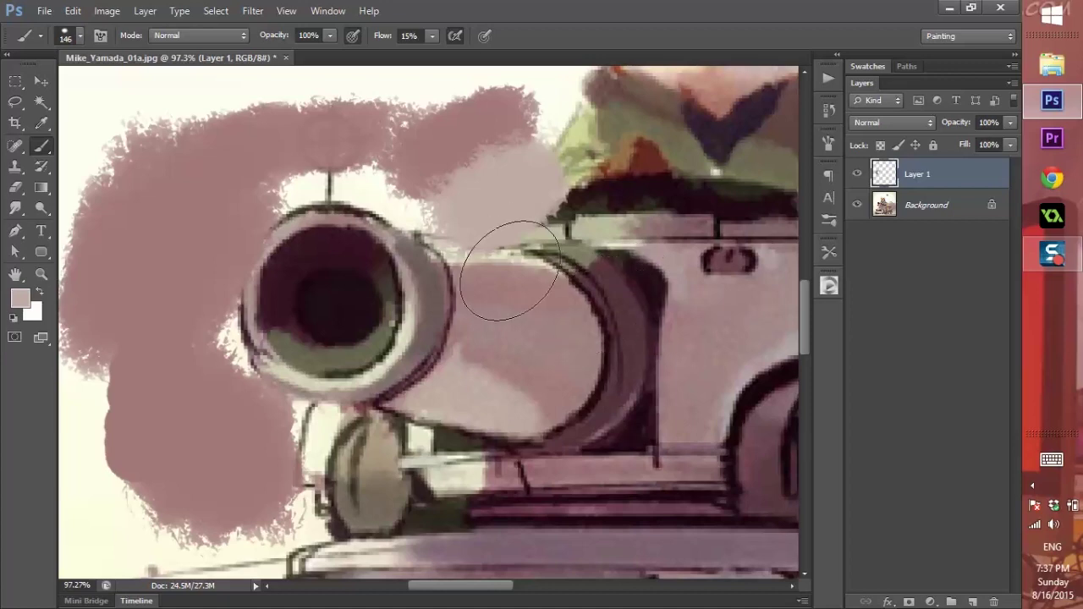
left_click(502, 306, "alt")
Zoom out to 50% to show the whole cat and tank with the mauve strokes
left_click(501, 306, "alt")
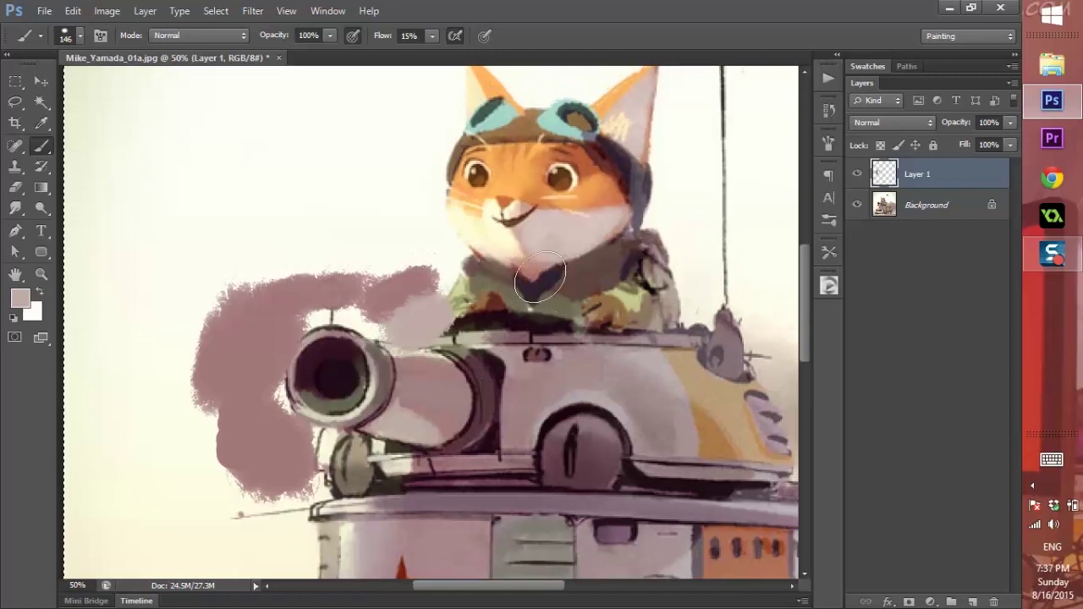